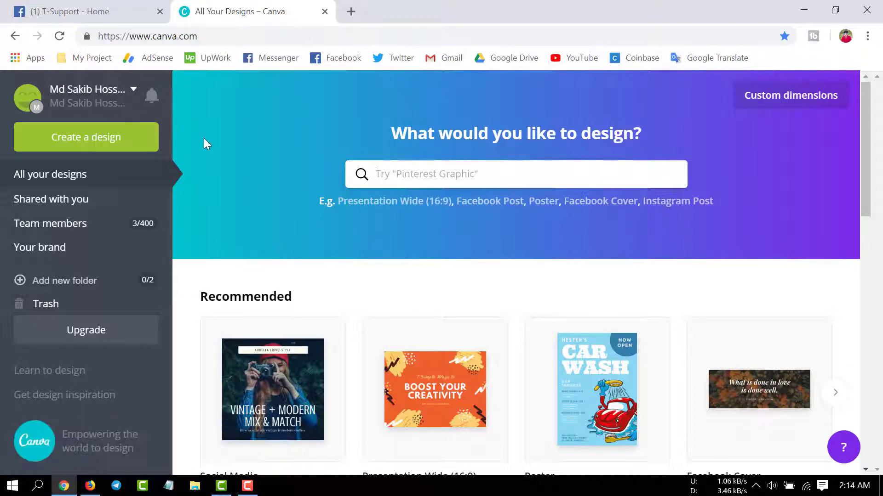
Search the design types for "log" and start a new 500 px × 500 px Logo design
left_click(439, 173)
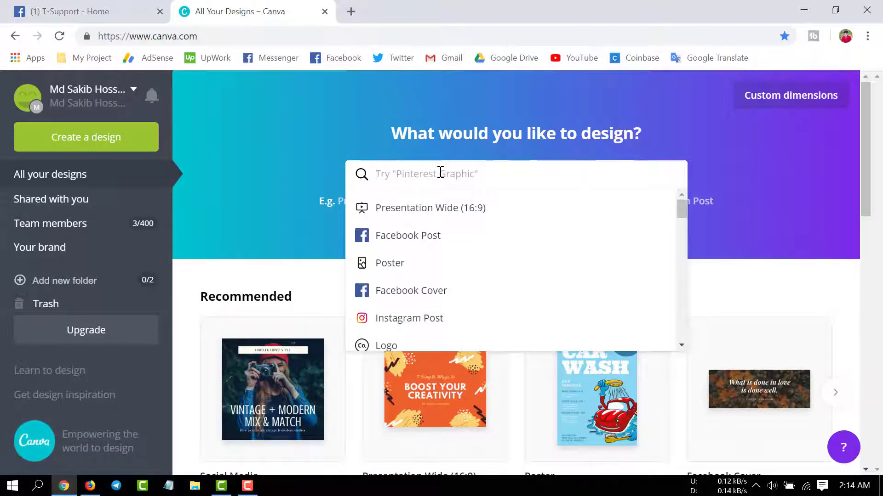
type("yout")
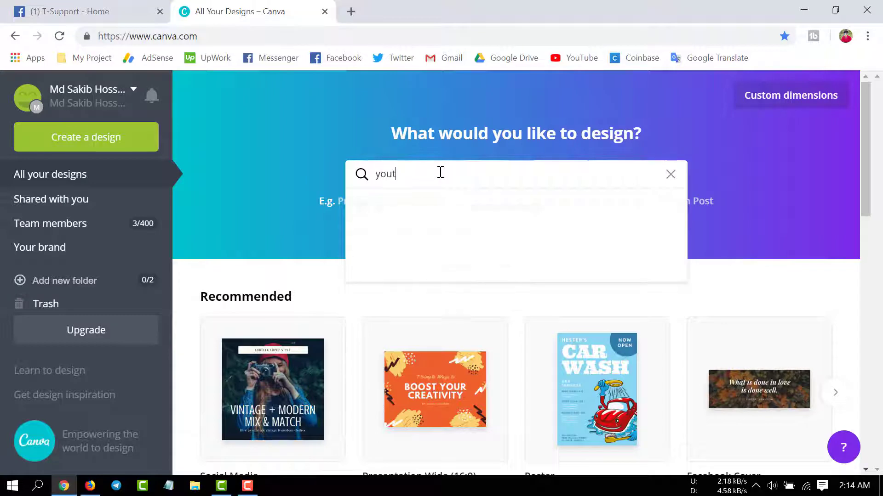
key("BackSpace")
key("BackSpace")
key("BackSpace")
key("BackSpace")
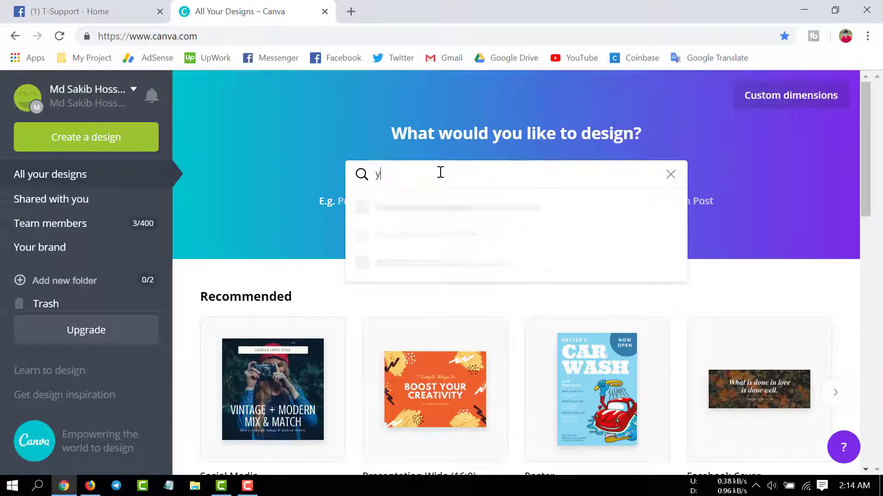
type("log")
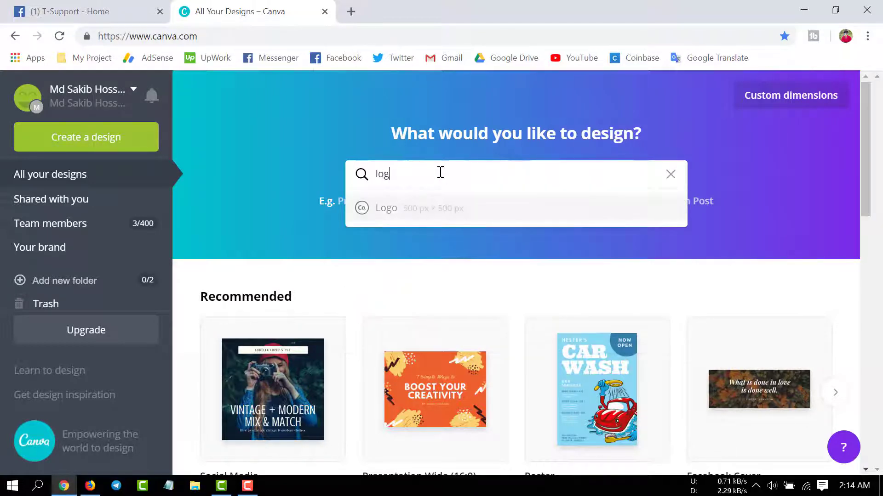
left_click(385, 210)
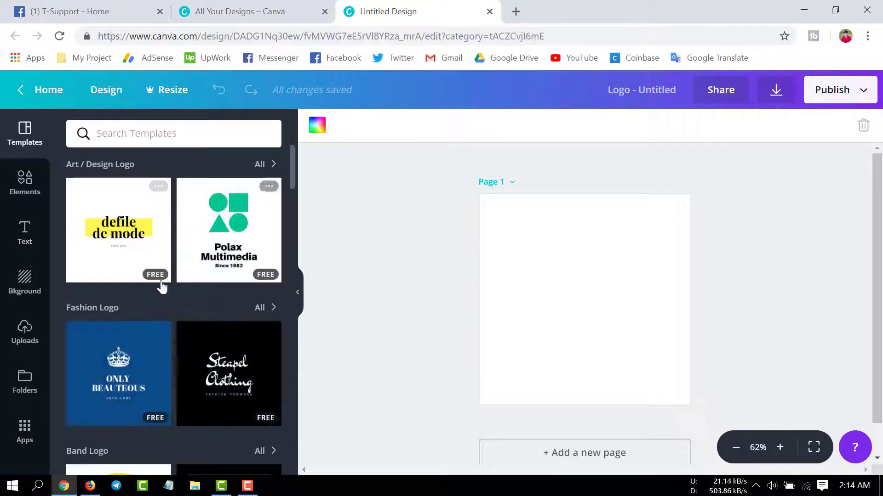
Browse the logo template categories to compare the available designs
scroll(128, 274, "down", 10)
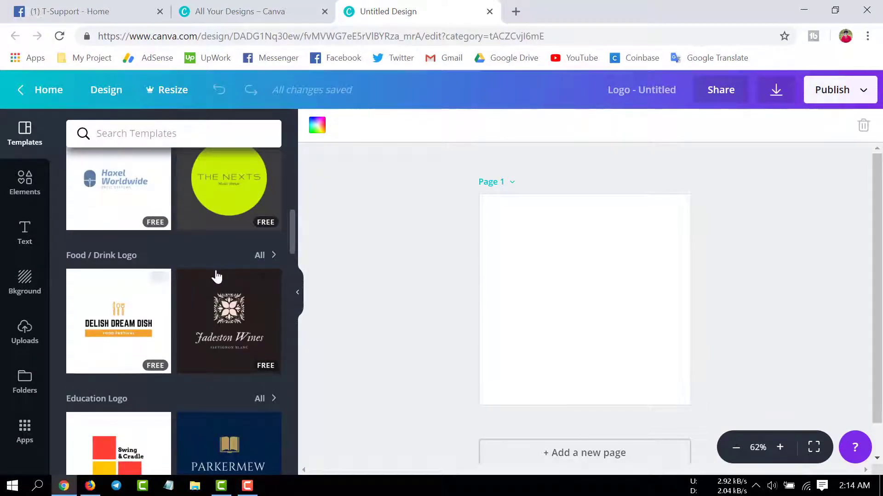
scroll(216, 274, "down", 6)
scroll(216, 275, "down", 10)
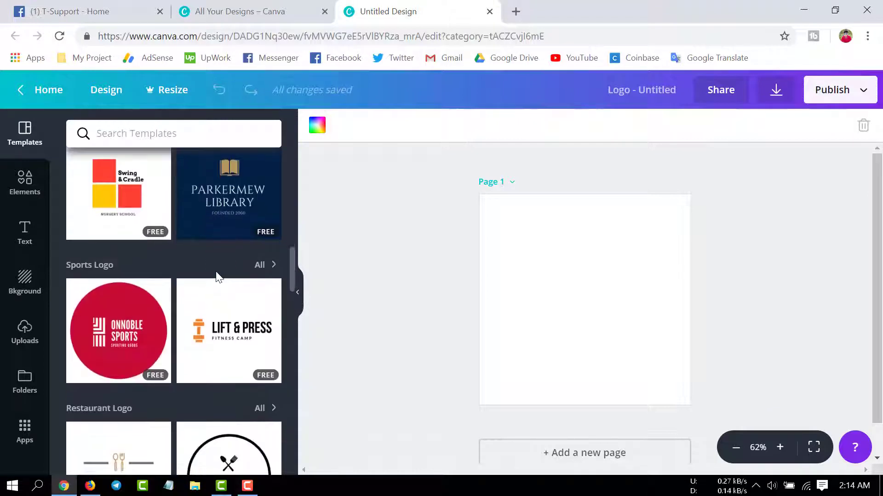
scroll(217, 276, "down", 4)
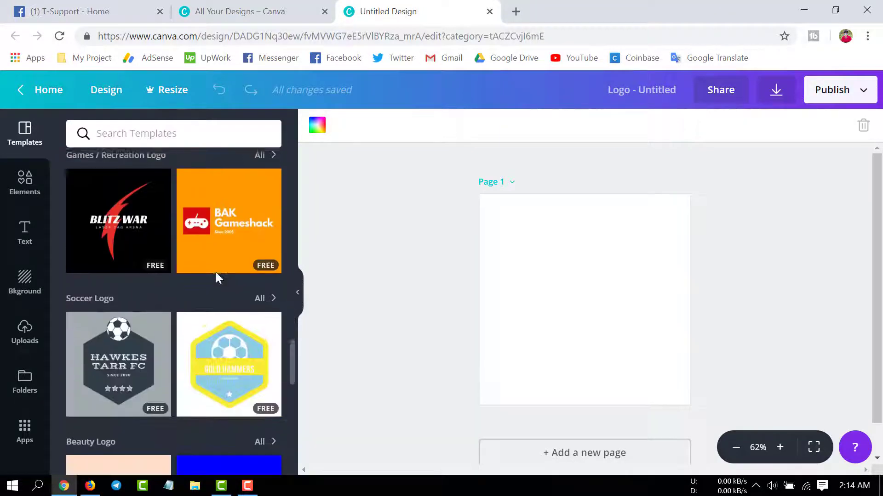
scroll(216, 273, "up", 3)
scroll(215, 271, "down", 3)
scroll(218, 277, "down", 10)
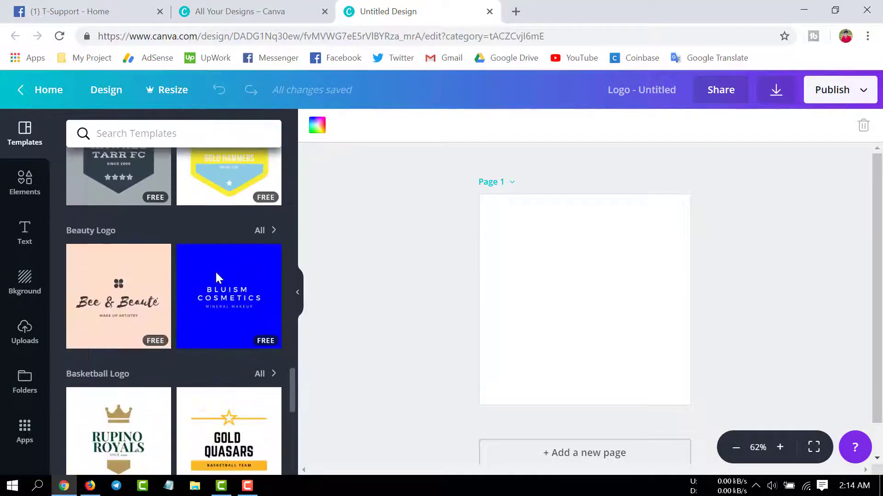
scroll(198, 287, "up", 20)
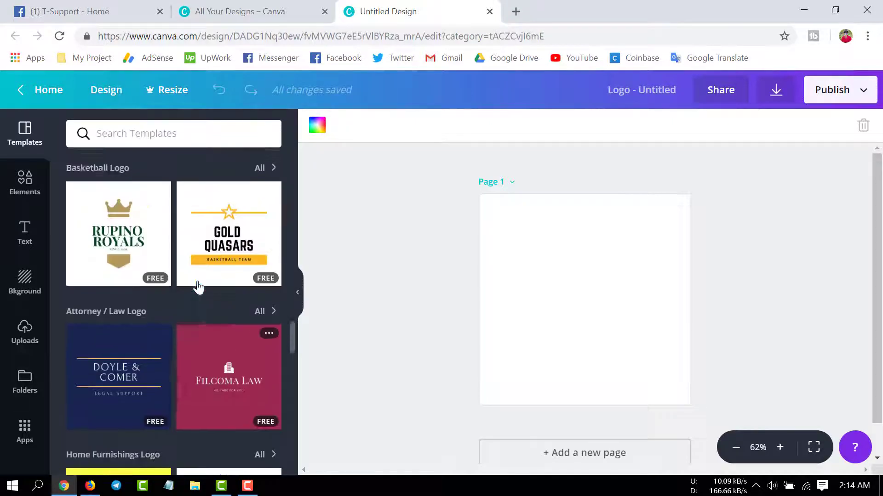
scroll(198, 285, "up", 10)
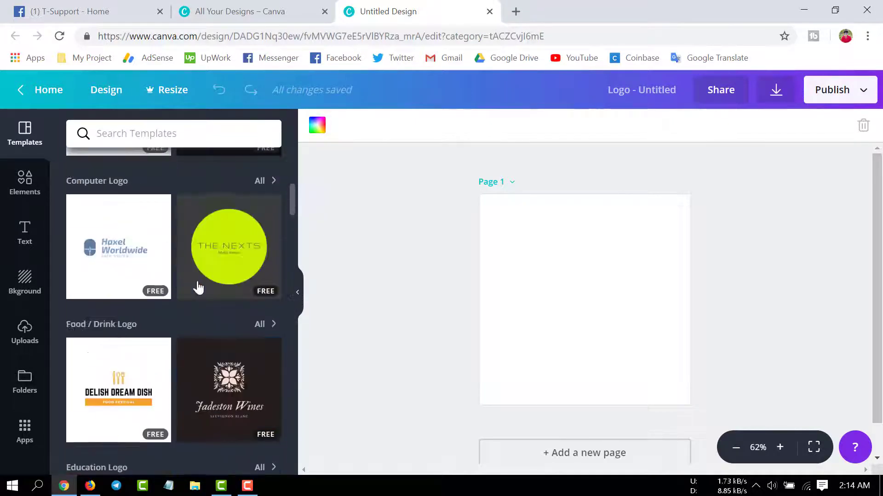
scroll(198, 286, "down", 3)
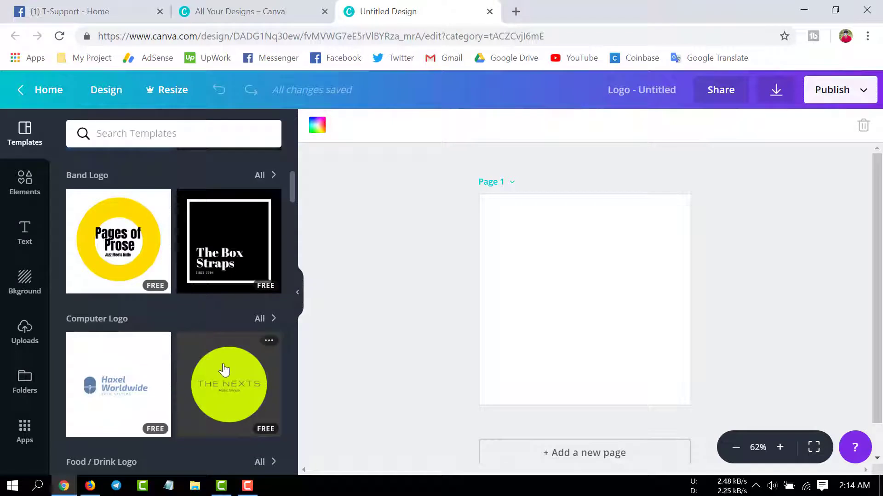
left_click(223, 382)
left_click(578, 296)
left_click(582, 297)
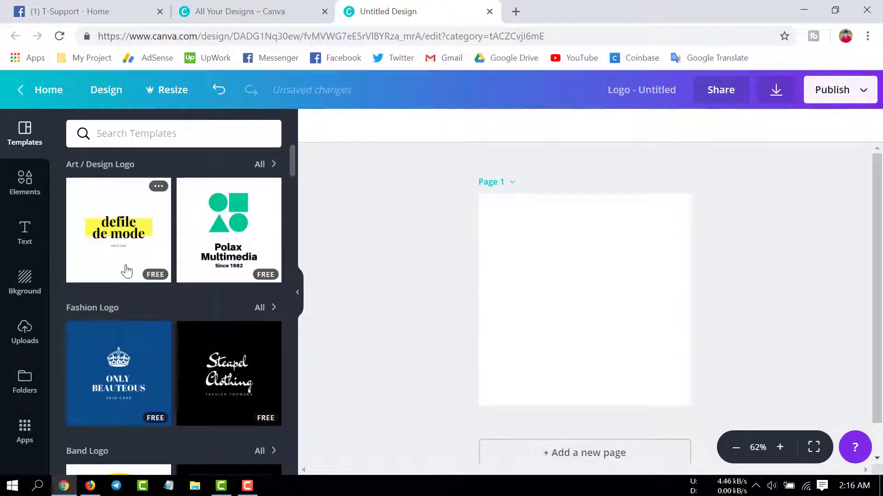
Apply the "defile de mode" Art / Design logo template and replace its headline with the owner's first name in lowercase
left_click(127, 272)
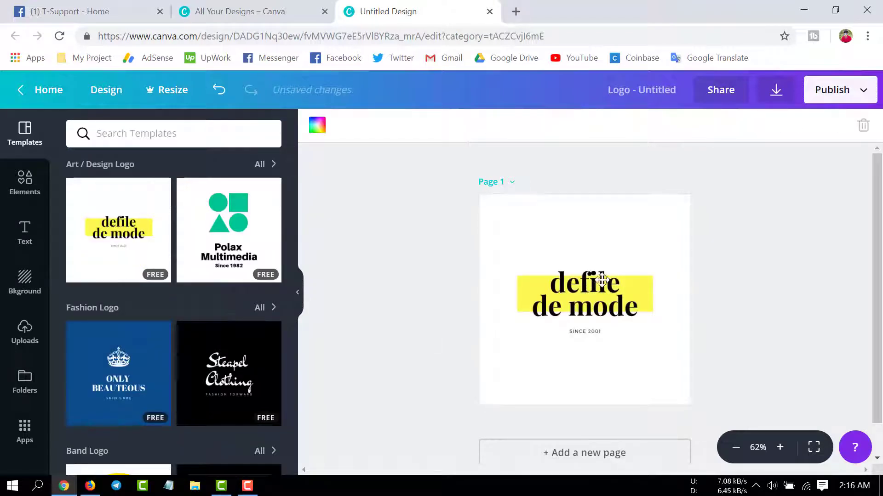
left_click(619, 287)
key("BackSpace")
key("BackSpace")
key("BackSpace")
key("BackSpace")
key("BackSpace")
key("BackSpace")
key("BackSpace")
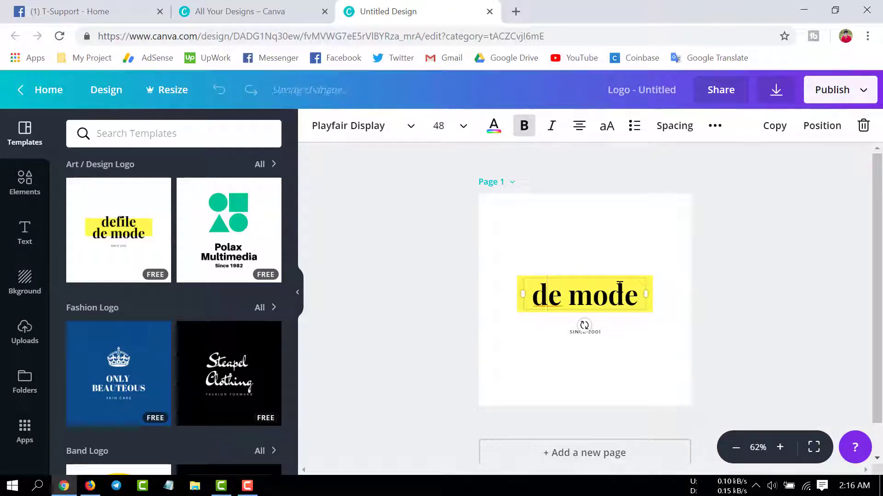
key("BackSpace")
key("BackSpace")
key("BackSpace")
key("BackSpace")
key("BackSpace")
key("BackSpace")
key("BackSpace")
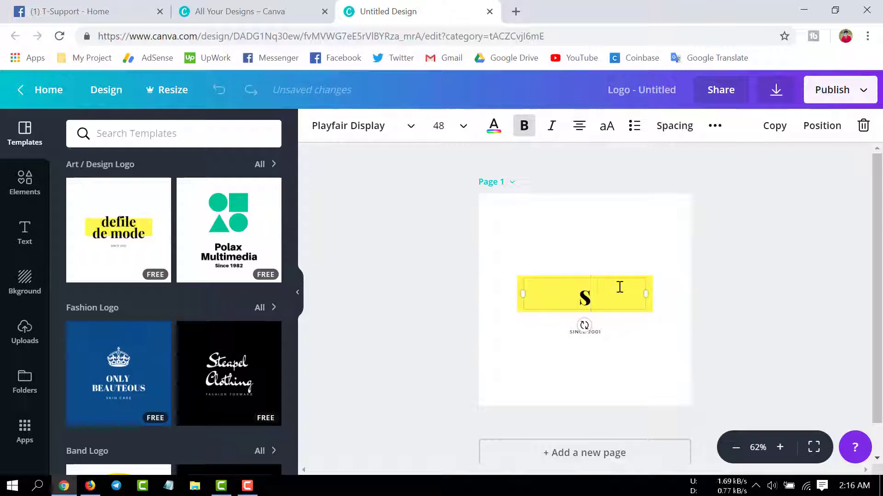
type("shaki")
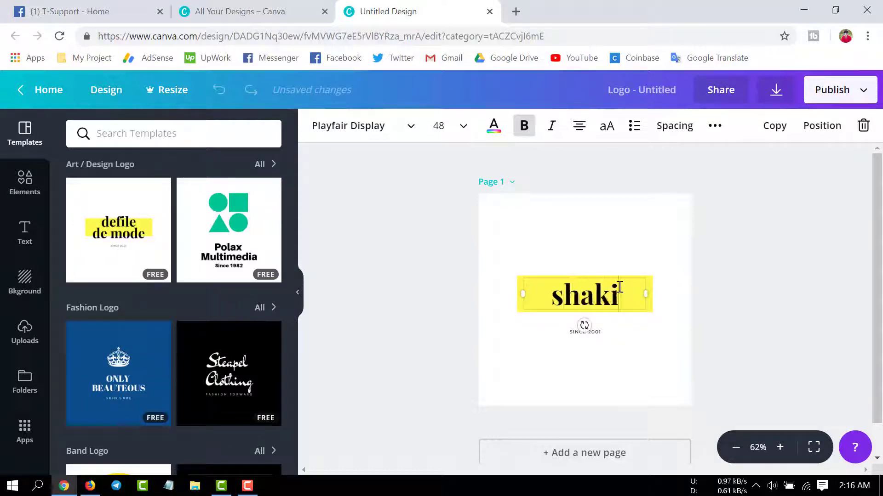
type("b")
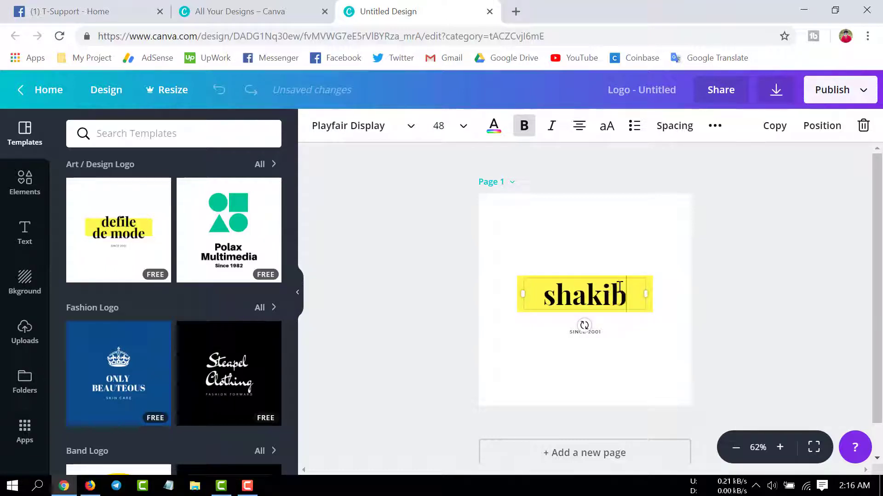
Replace the small "SINCE 2001" line below the headline with "THE TECH DOCTOR"
left_click(596, 332)
key("BackSpace")
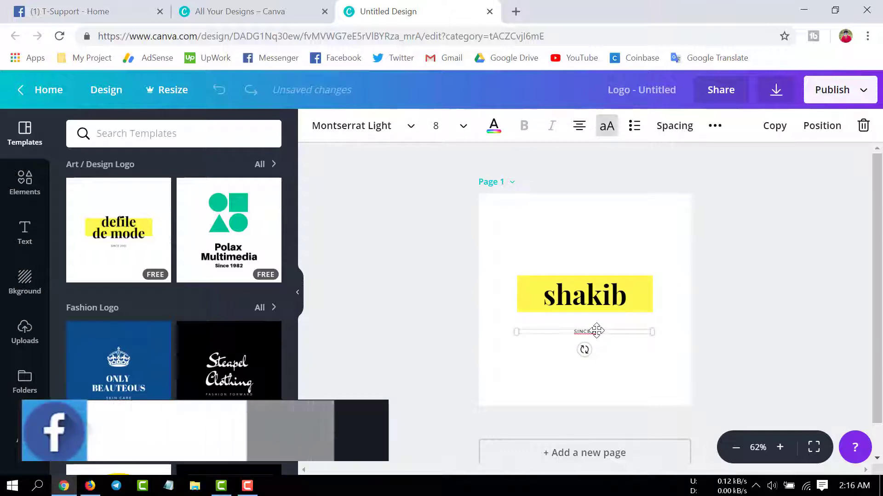
key("BackSpace")
key("BackSpace")
key("BackSpace")
key("BackSpace")
key("BackSpace")
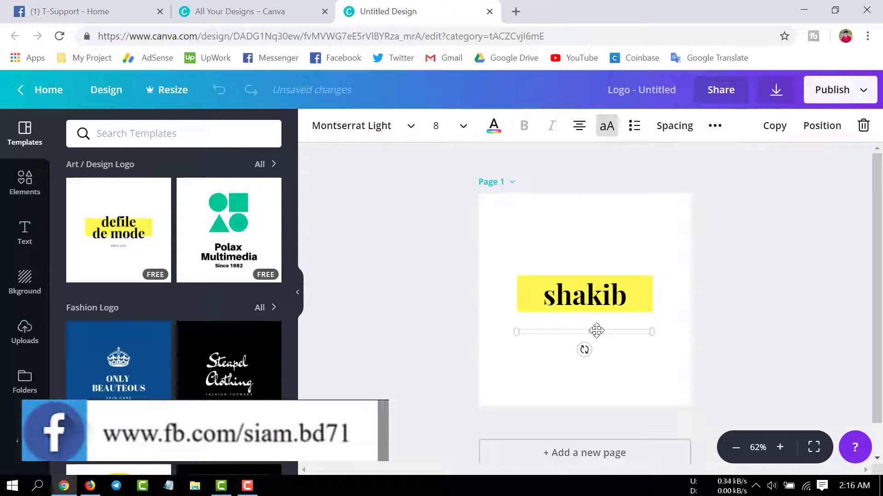
type("THE TECH DOCTOR")
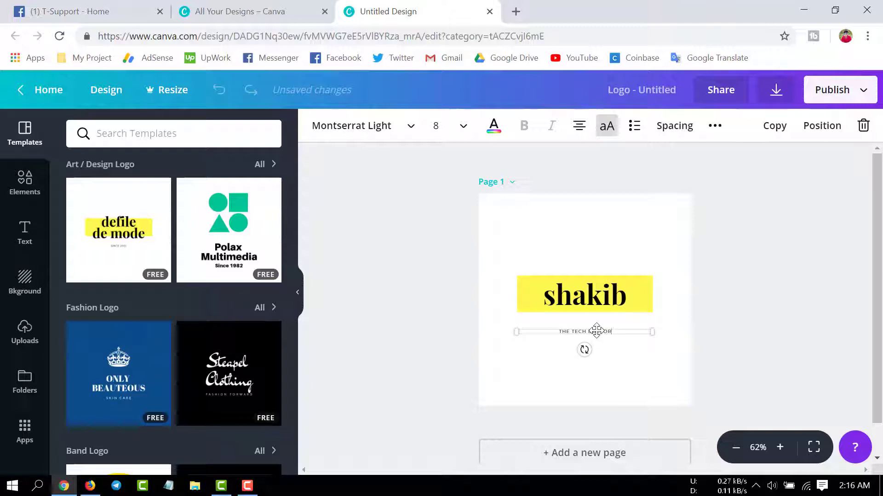
Enlarge the "THE TECH DOCTOR" tagline to font size 18
left_click(439, 126)
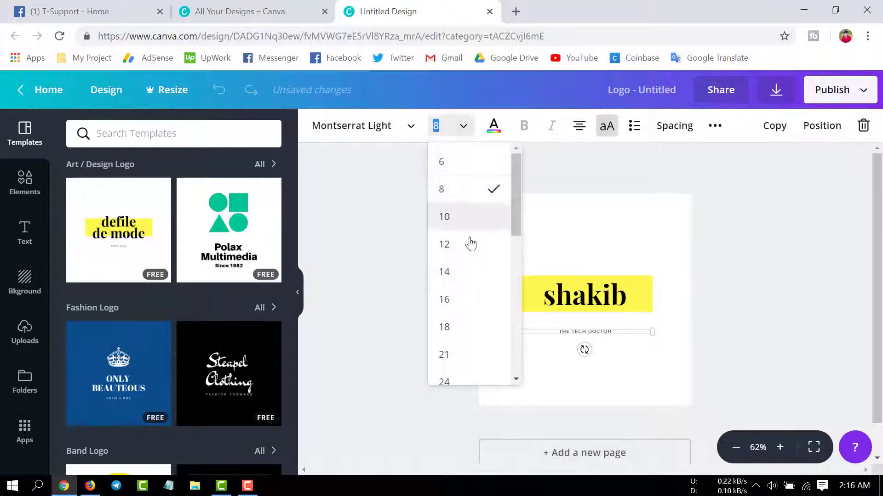
scroll(461, 343, "down", 2)
left_click(452, 311)
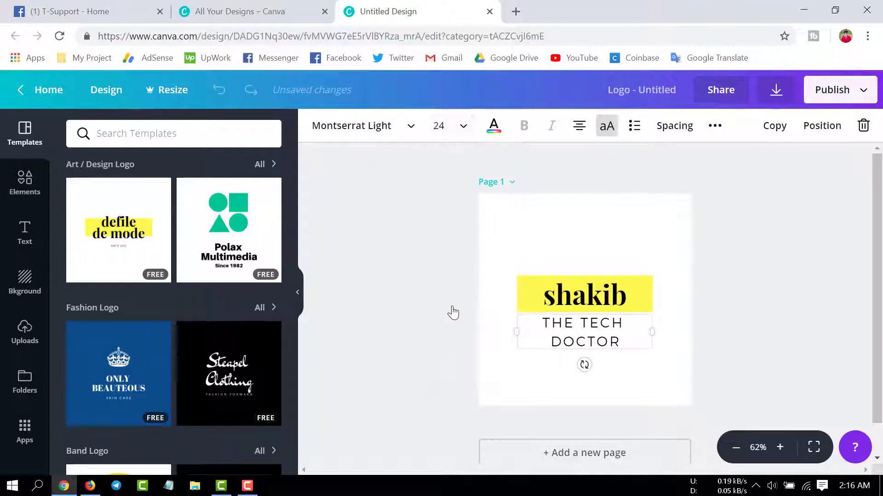
left_click(439, 125)
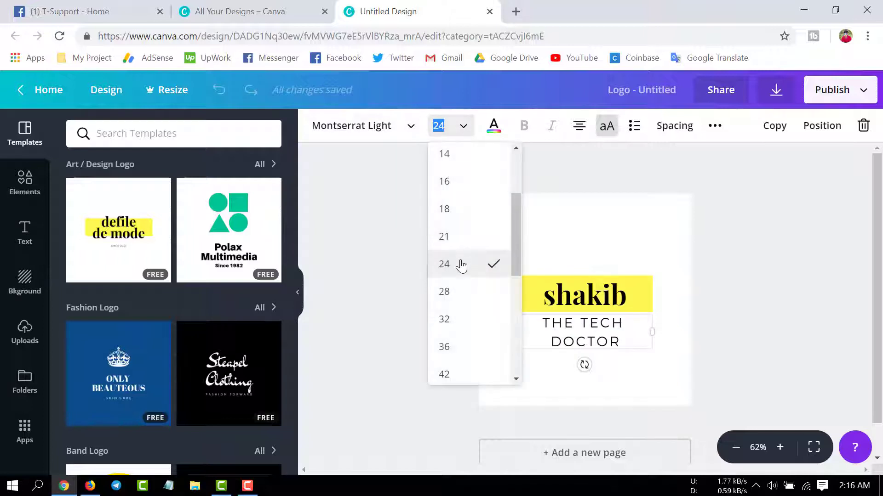
left_click(459, 239)
left_click(439, 125)
left_click(451, 236)
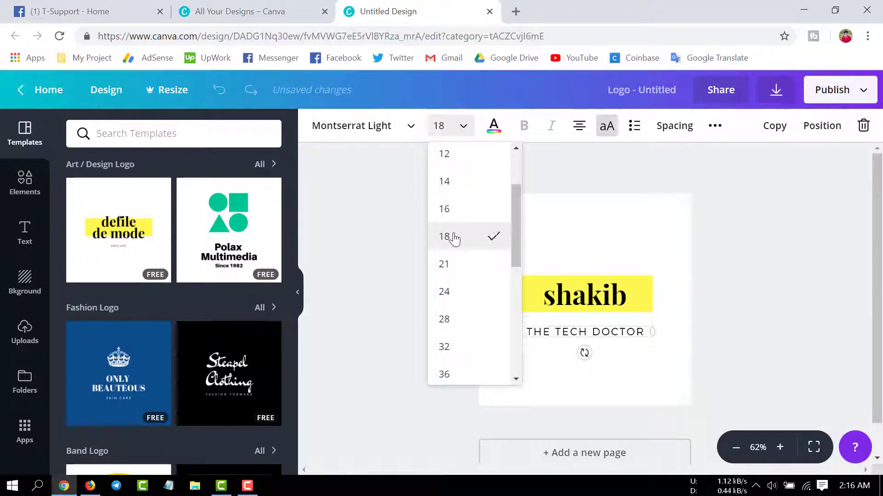
Set the letter spacing of the headline on the yellow bar to 196
left_click(621, 296)
left_click(623, 295)
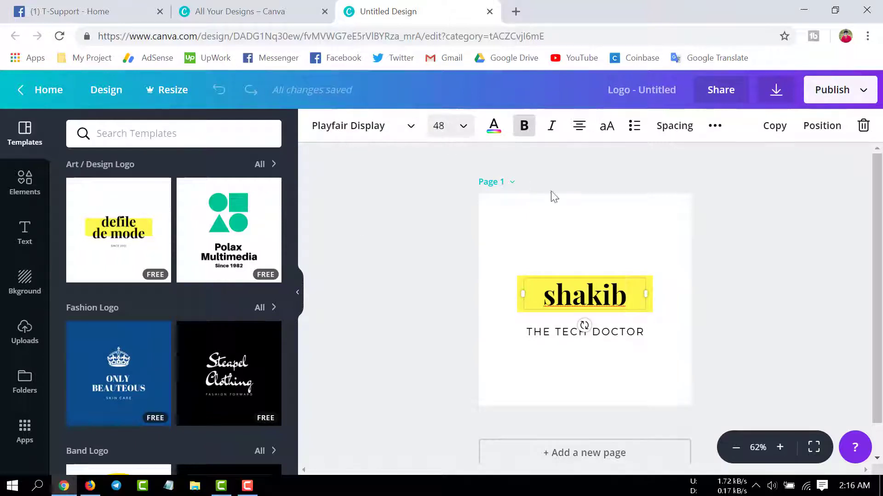
left_click(688, 132)
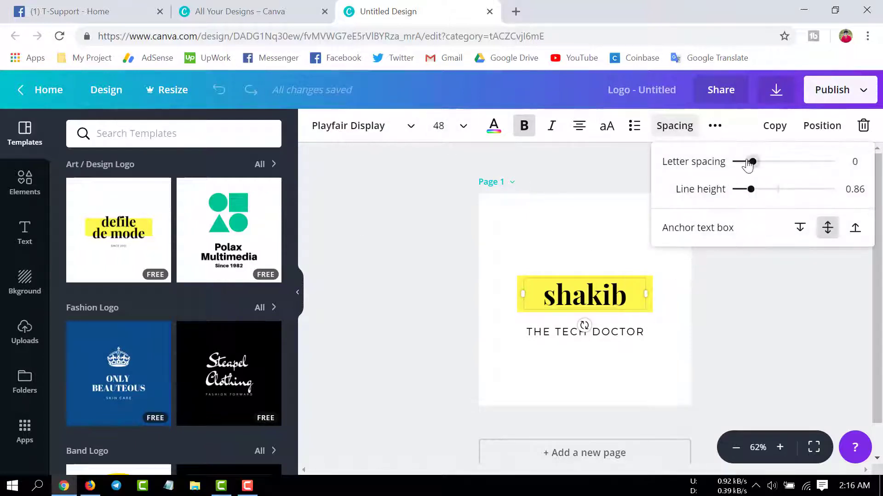
left_click_drag(752, 162, 773, 167)
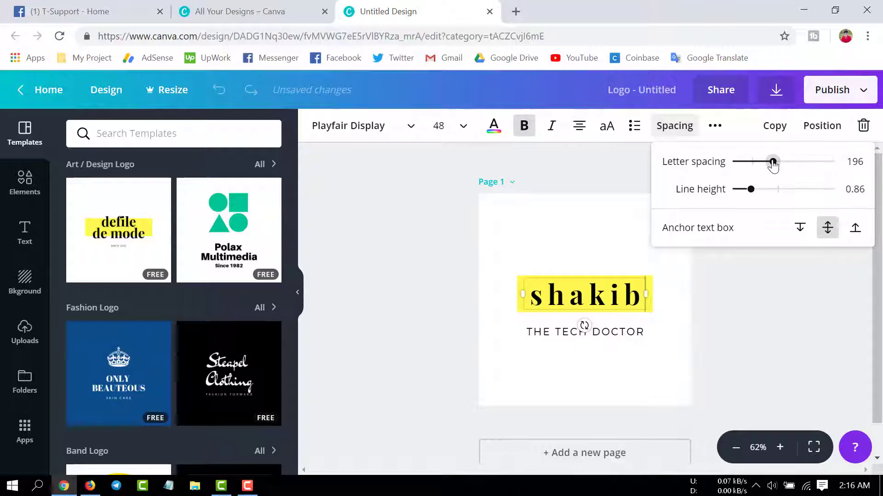
left_click(521, 200)
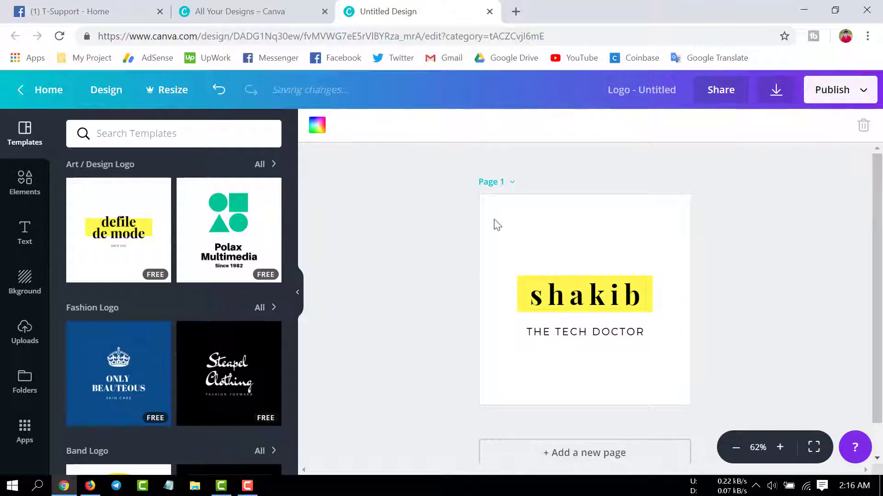
Change the headline's font to Tillana Medium, searching the font list for "ti"
left_click(566, 294)
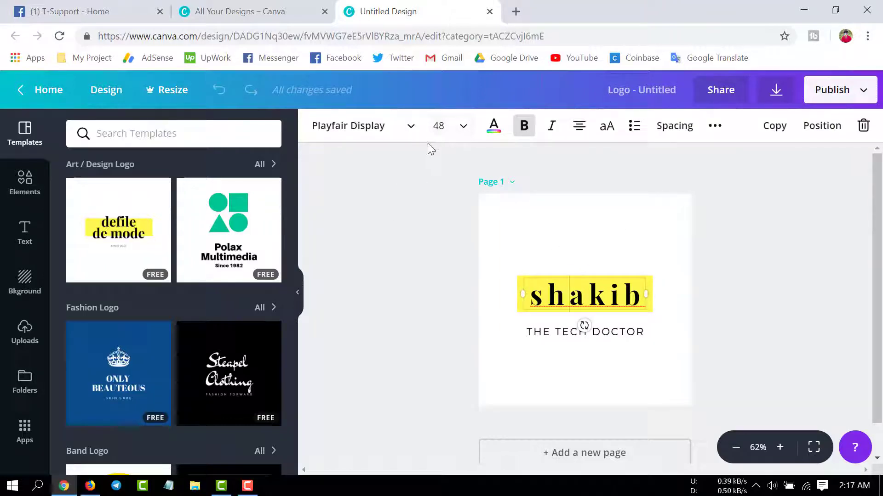
left_click(353, 132)
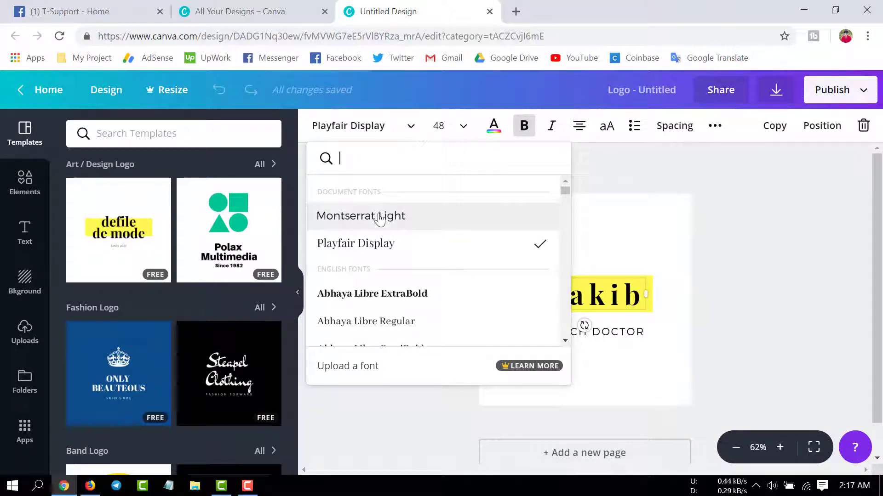
type("t")
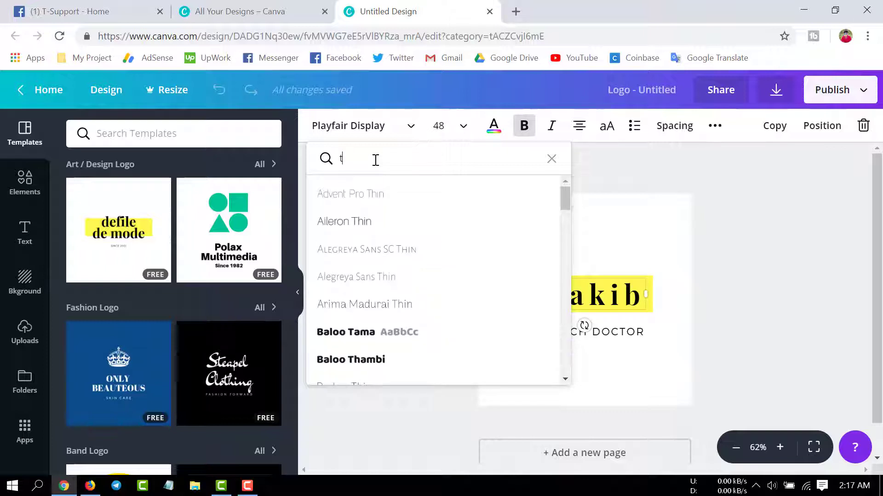
type("o")
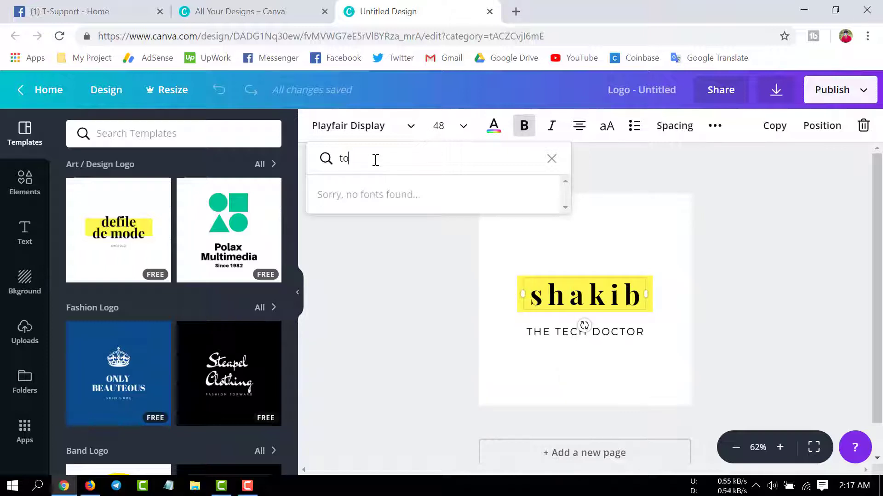
key("BackSpace")
type("i")
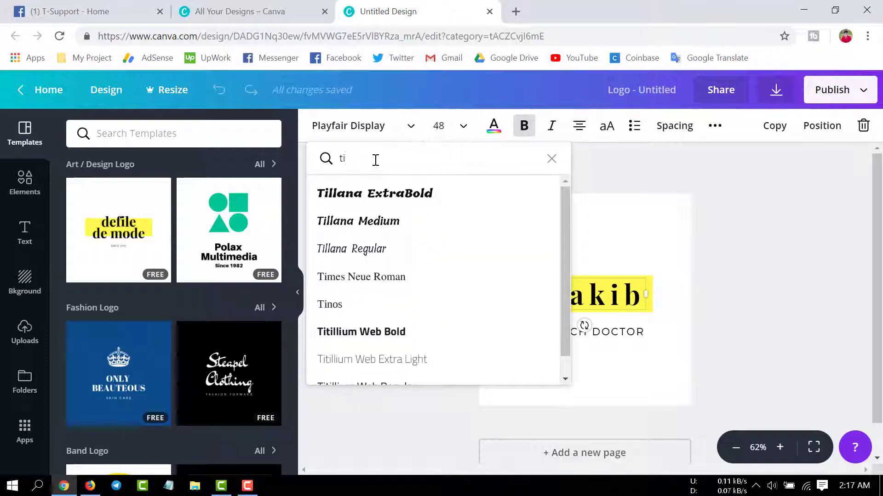
left_click(368, 223)
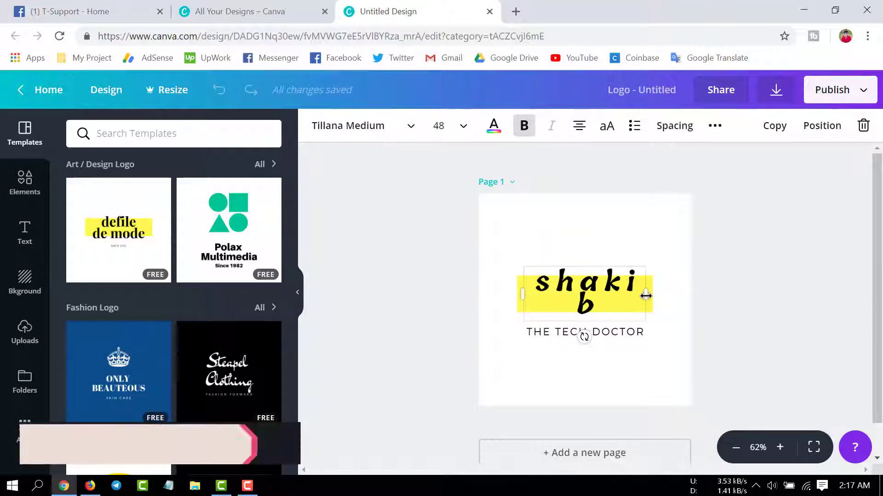
Widen the headline's text box to about the yellow bar's right edge so the whole word fits on one line
left_click_drag(645, 295, 655, 296)
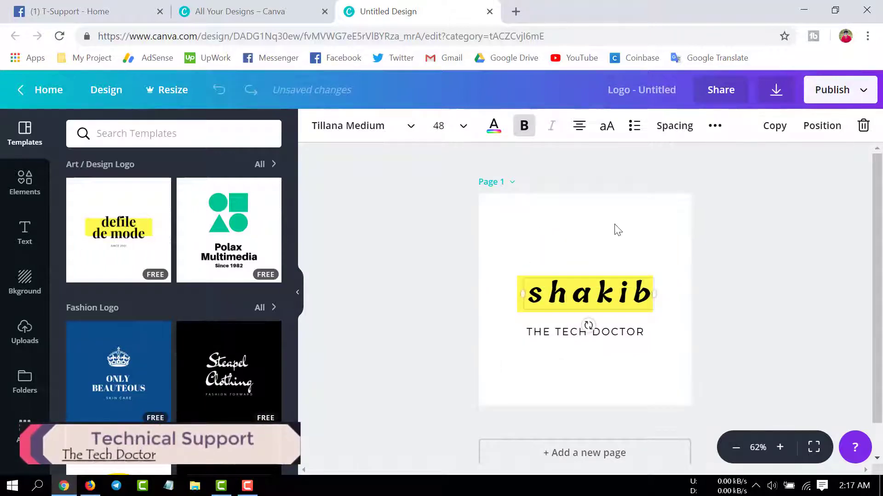
left_click(599, 233)
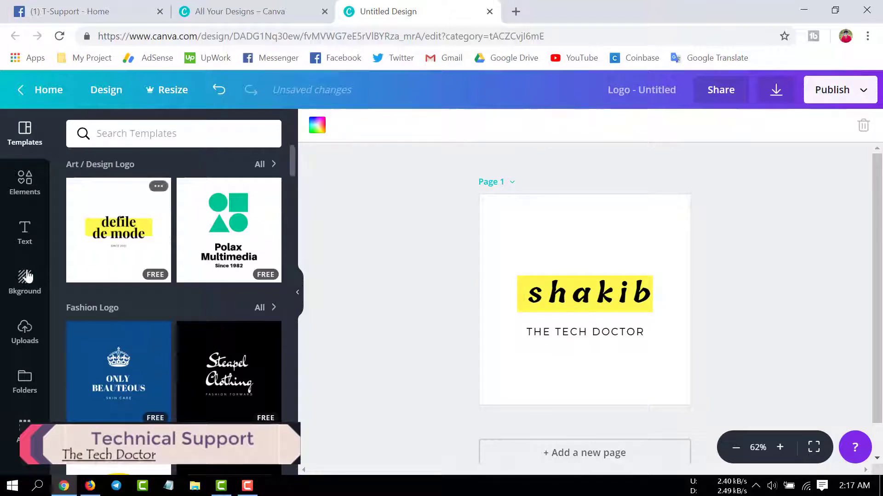
Add the uploaded YouTube logo image to the page, scaled to nearly the yellow bar's width and placed directly above it
left_click(23, 338)
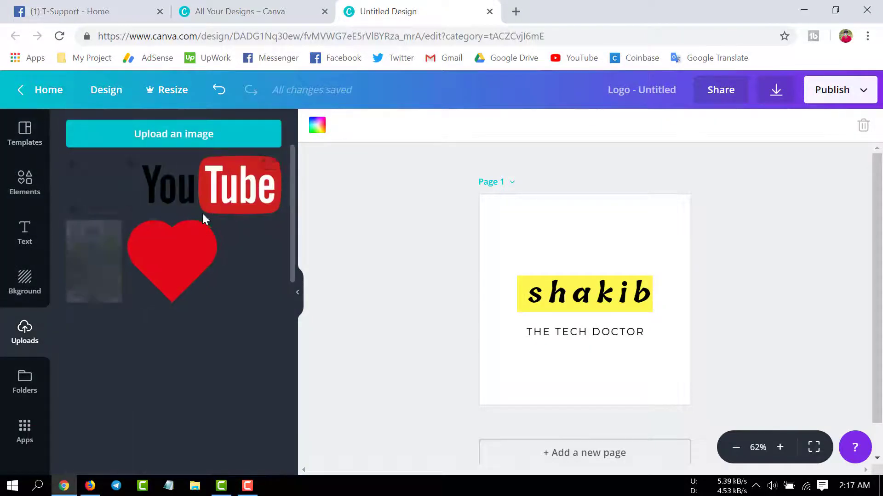
left_click(211, 189)
left_click_drag(591, 283, 591, 233)
left_click_drag(670, 208, 632, 237)
left_click_drag(558, 250, 571, 248)
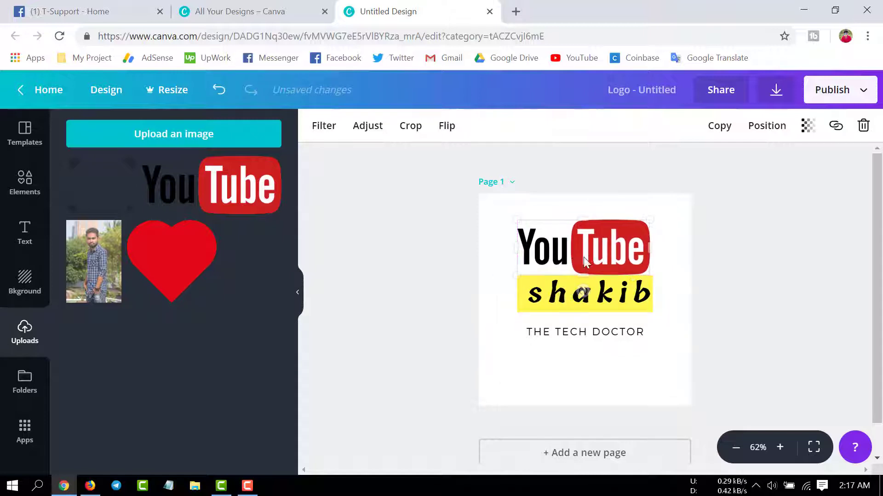
left_click(476, 373)
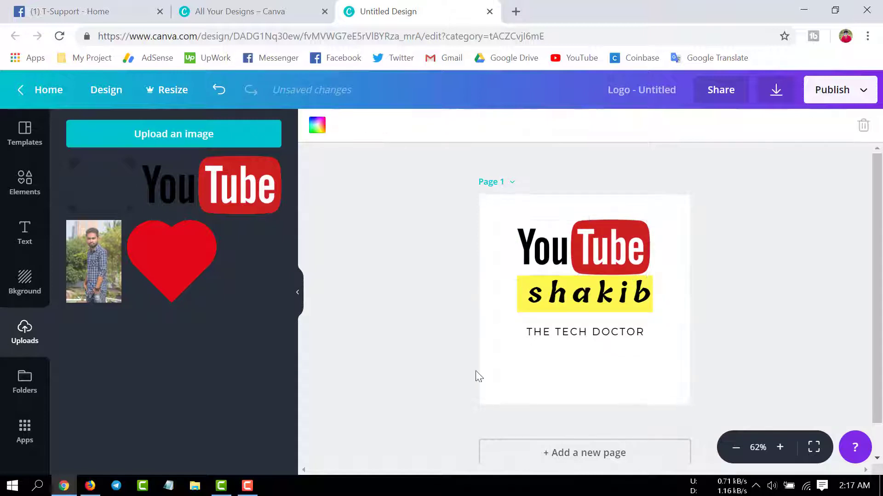
Delete the YouTube logo image from the page
right_click(591, 247)
left_click(583, 267)
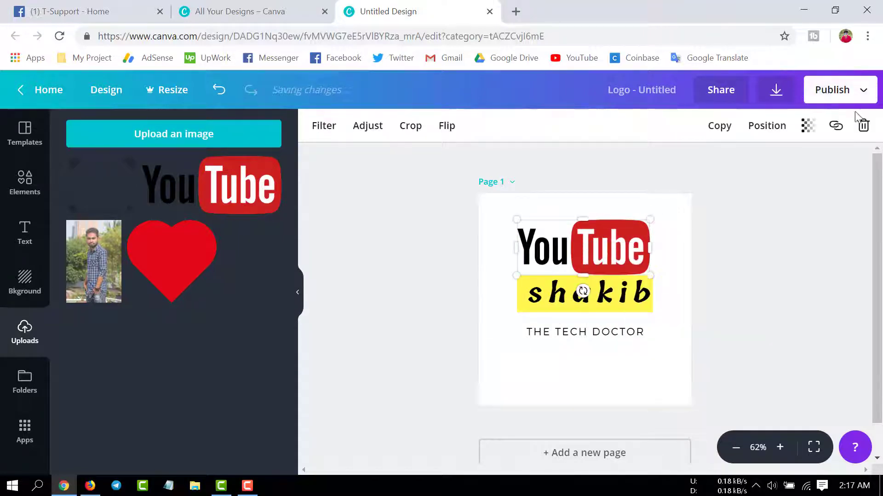
left_click(863, 125)
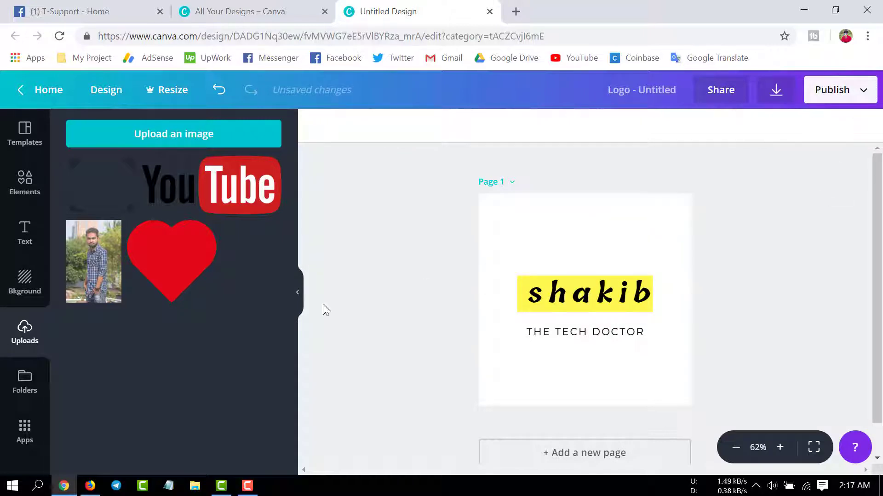
Try several free backgrounds on the logo and apply the gradient running from pale blue to bright blue
left_click(24, 286)
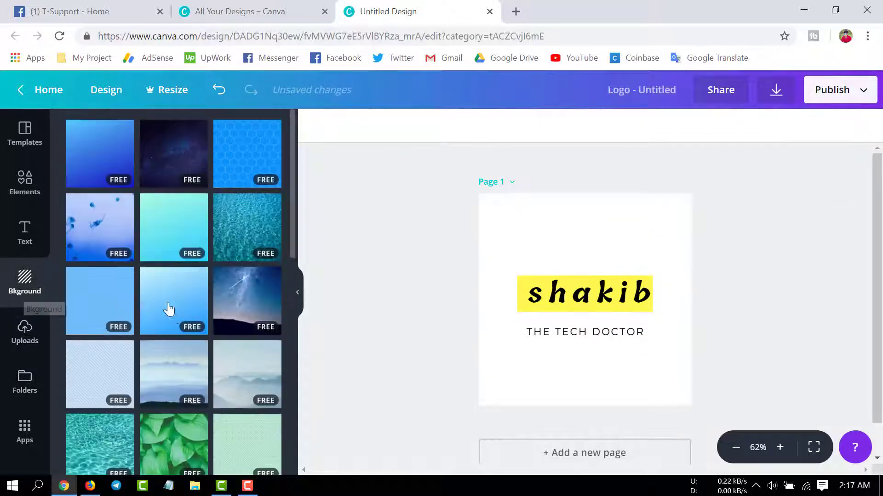
left_click(100, 165)
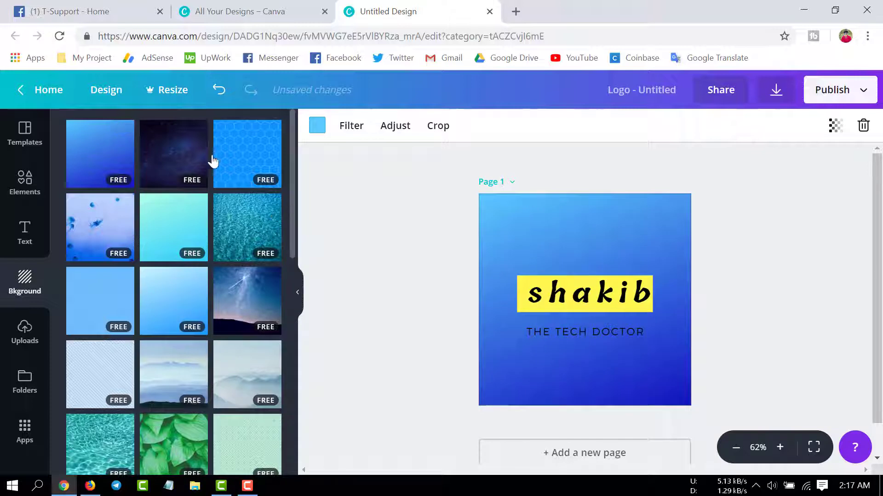
left_click(169, 153)
left_click(228, 170)
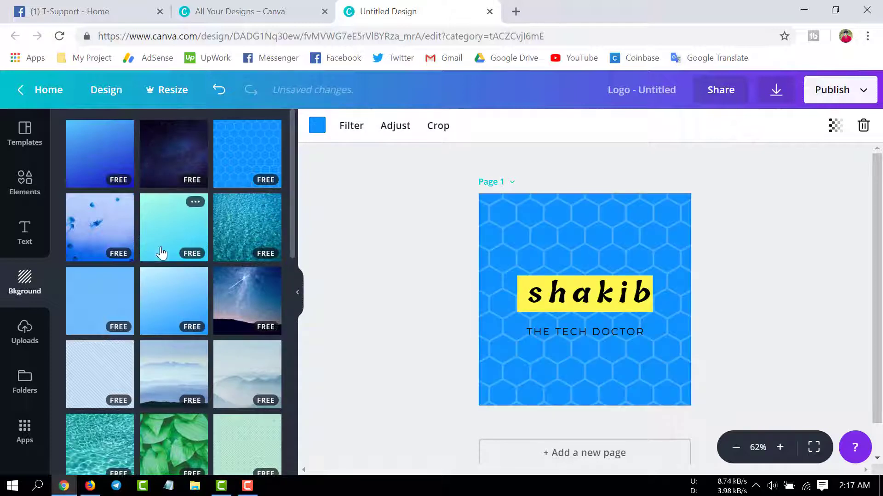
left_click(161, 252)
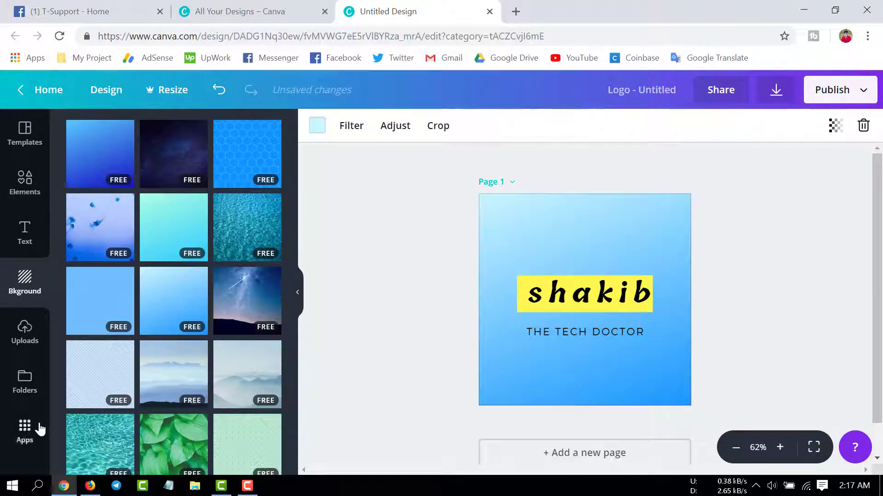
left_click(27, 138)
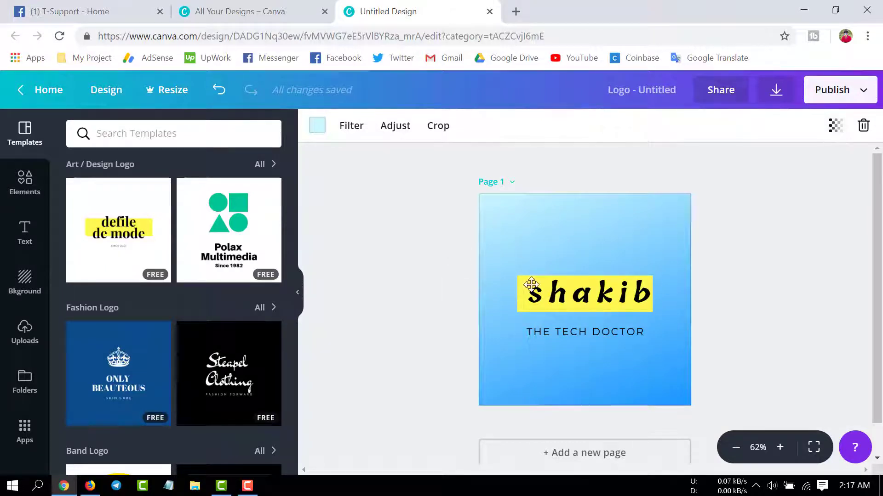
Download the logo as a PNG image
left_click(776, 91)
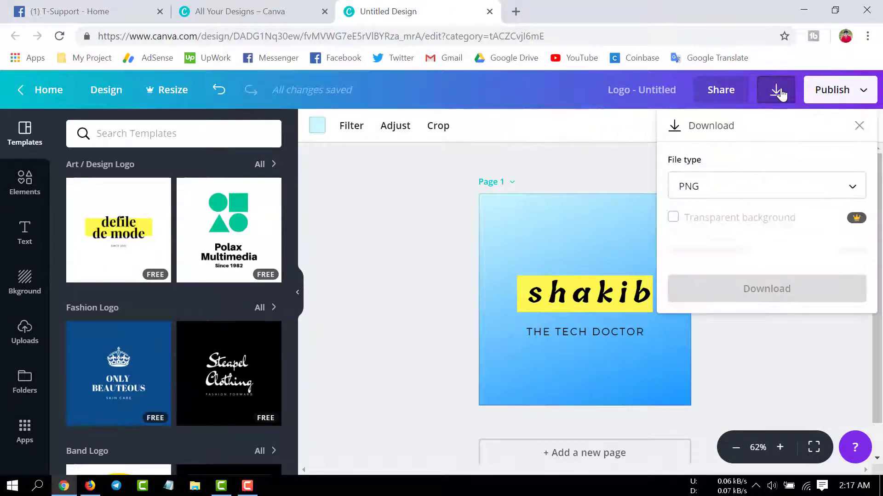
left_click(708, 200)
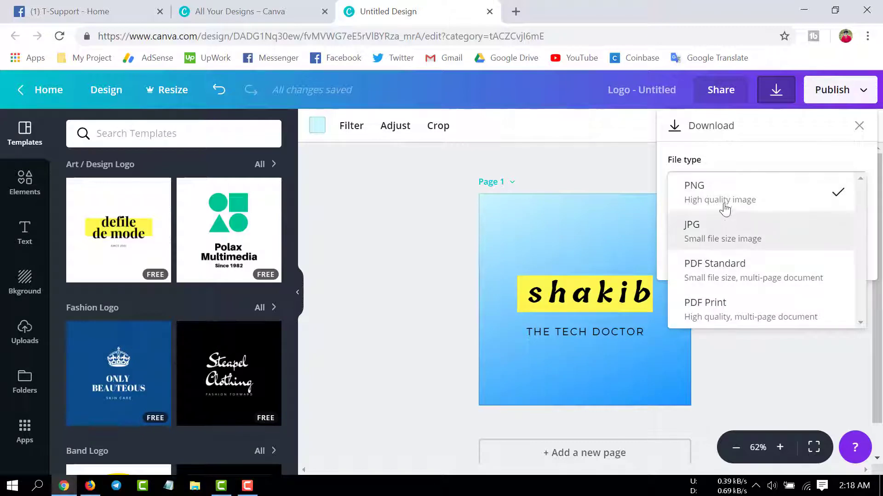
left_click(721, 204)
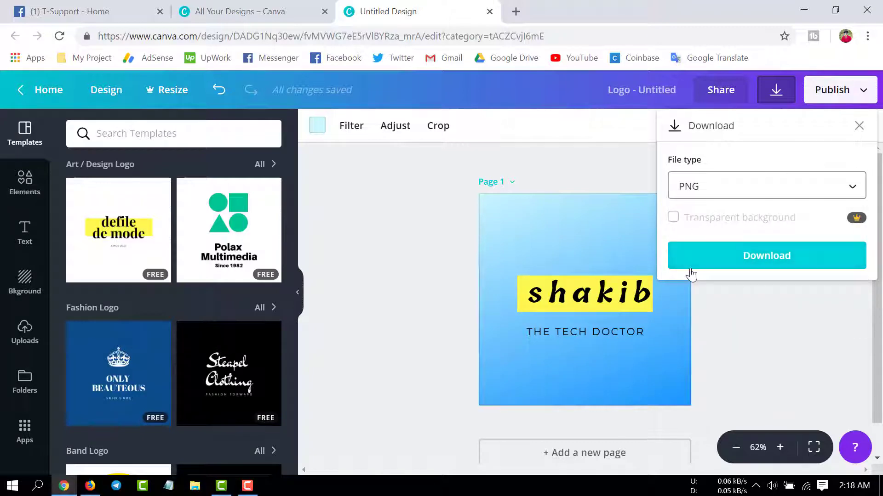
left_click(730, 260)
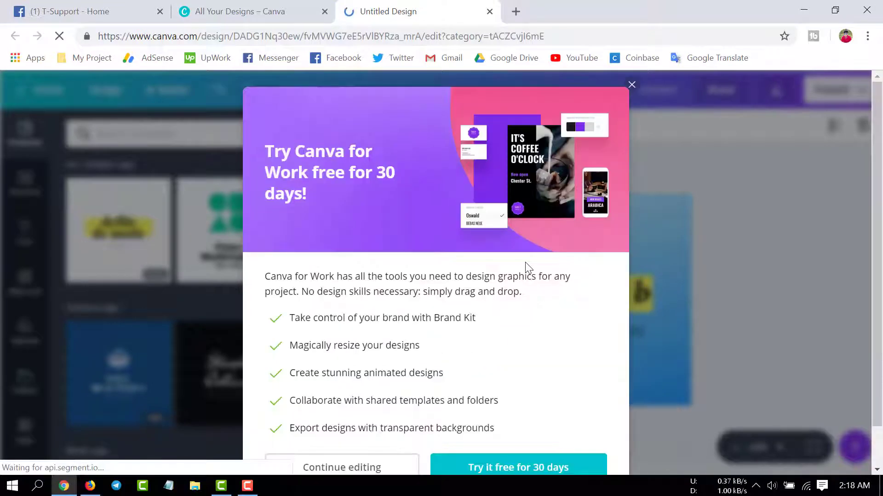
Review the feature list of the Canva for Work 30-day trial offer and dismiss the offer
scroll(443, 256, "down", 2)
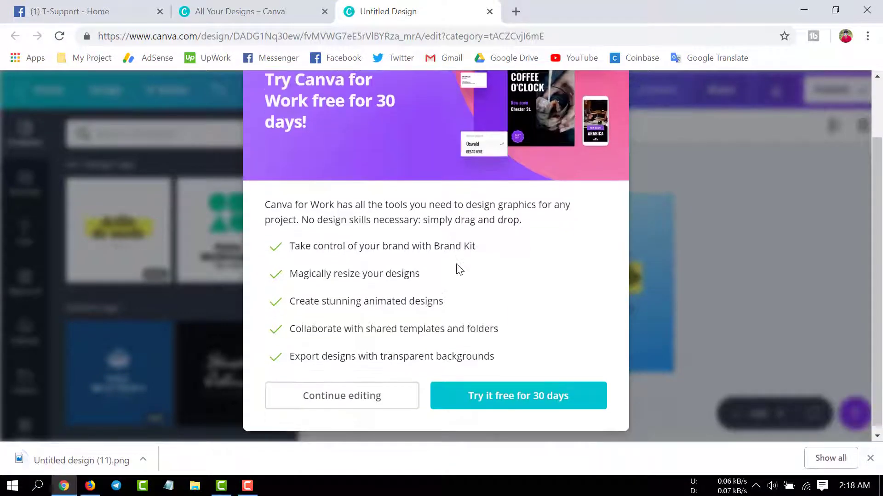
scroll(457, 266, "up", 2)
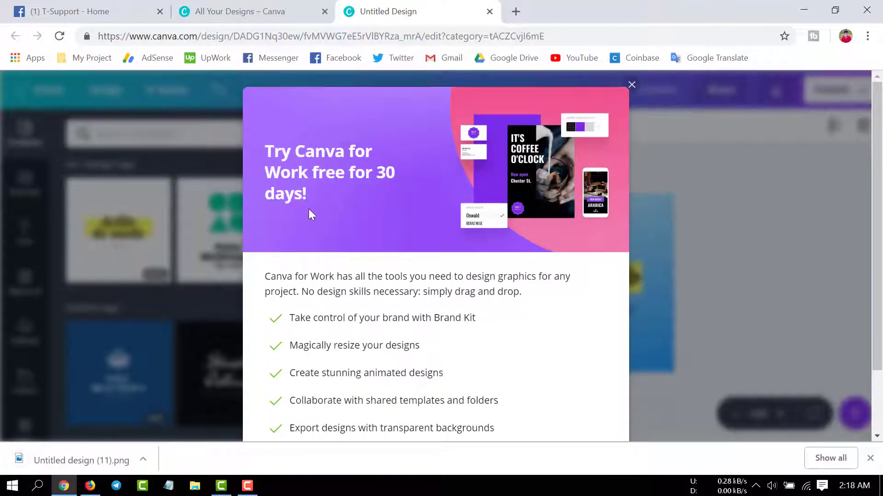
scroll(449, 289, "down", 2)
scroll(438, 271, "up", 2)
scroll(518, 349, "down", 2)
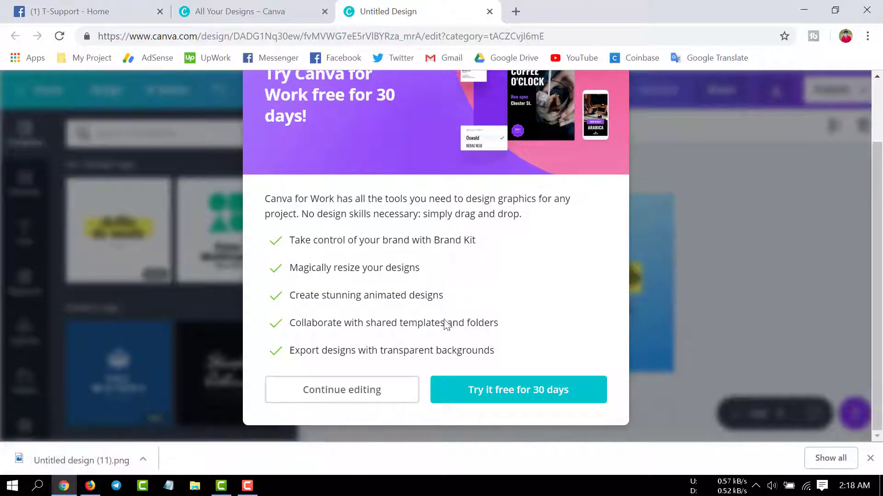
scroll(484, 362, "up", 2)
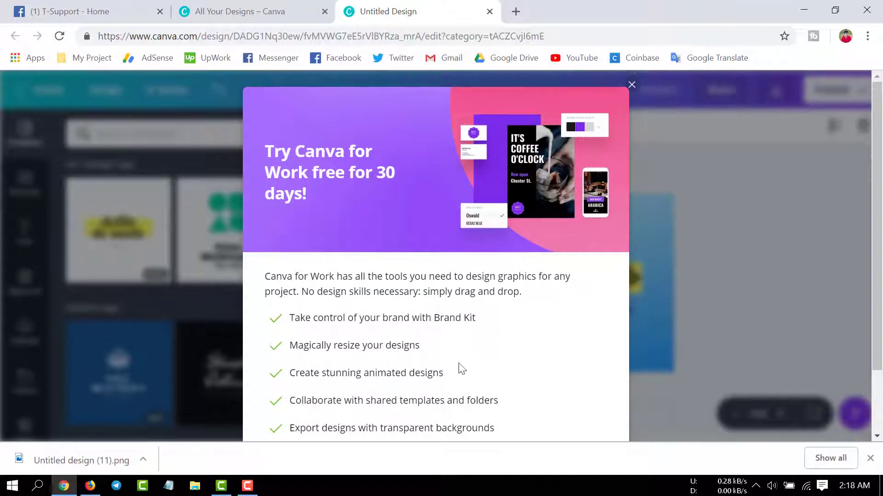
left_click(630, 86)
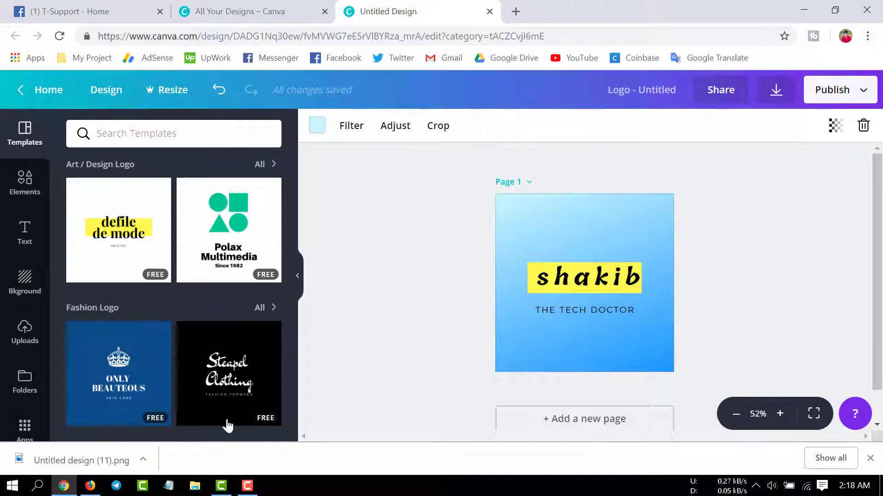
View the downloaded file Untitled design (11).png in Photos and close the viewer
left_click(60, 462)
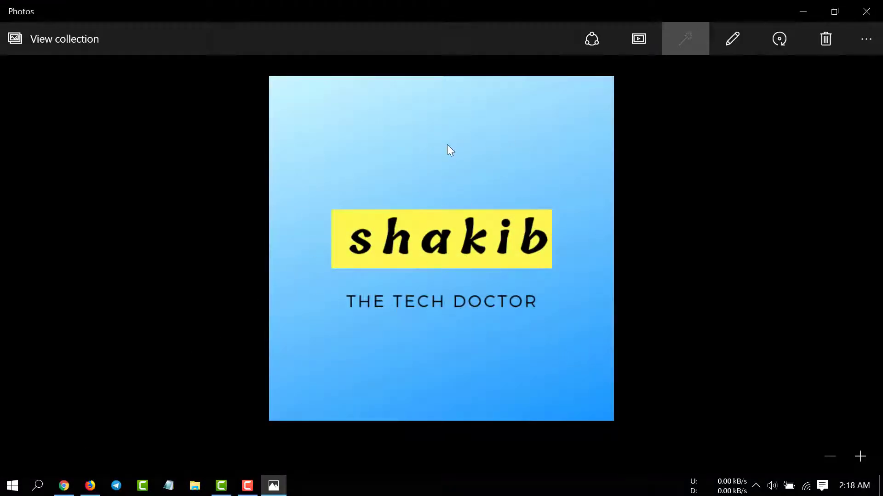
left_click(866, 11)
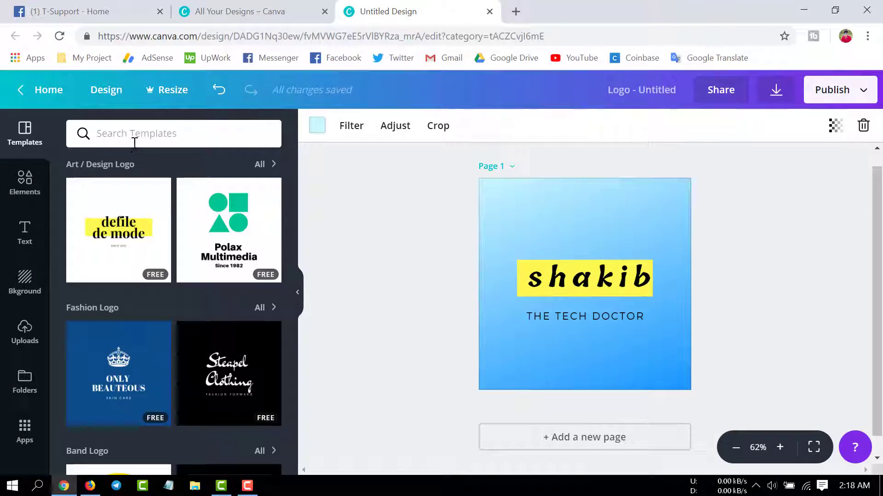
Close the logo design, search the design types for "yout" and create a new YouTube Channel Art design
left_click(489, 11)
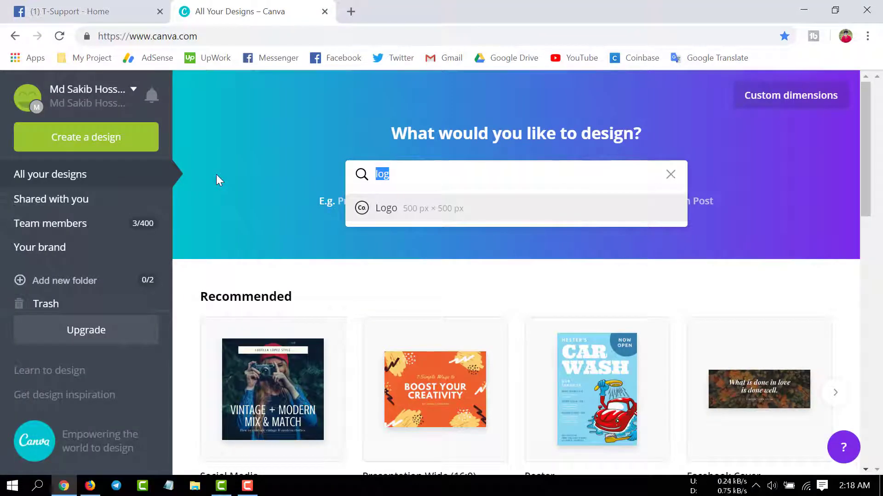
type("yoju")
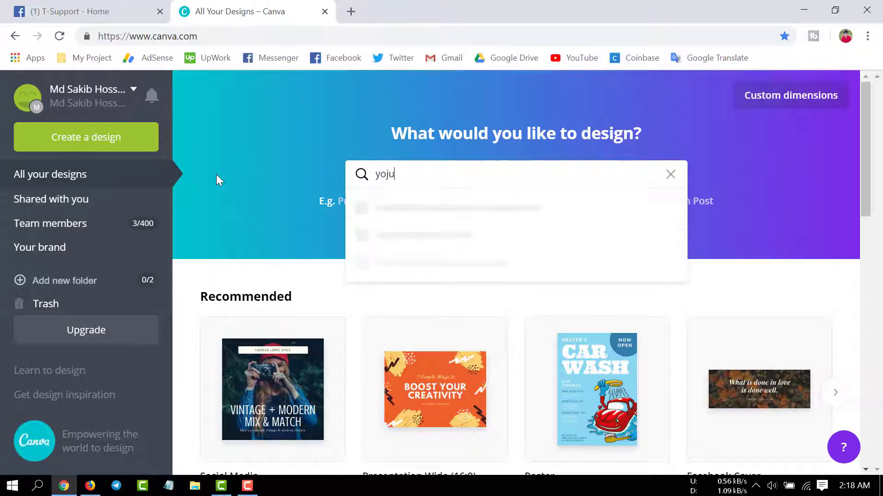
key("BackSpace")
key("BackSpace")
type("ut")
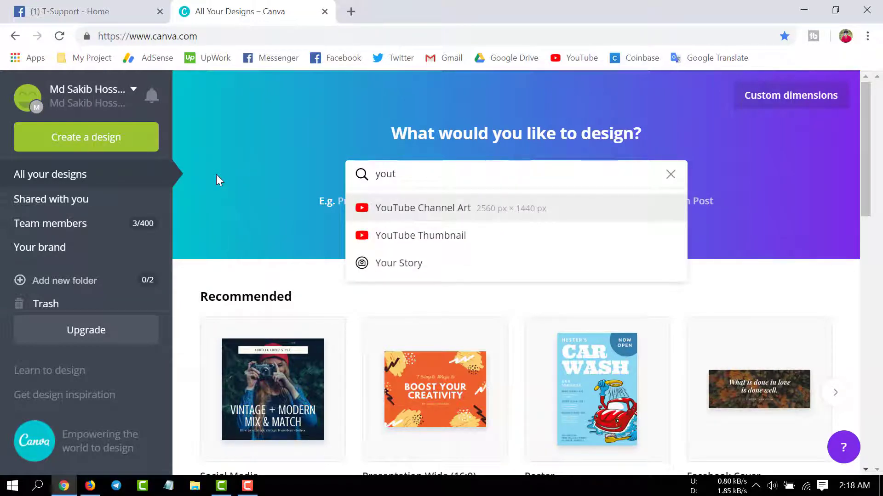
left_click(434, 212)
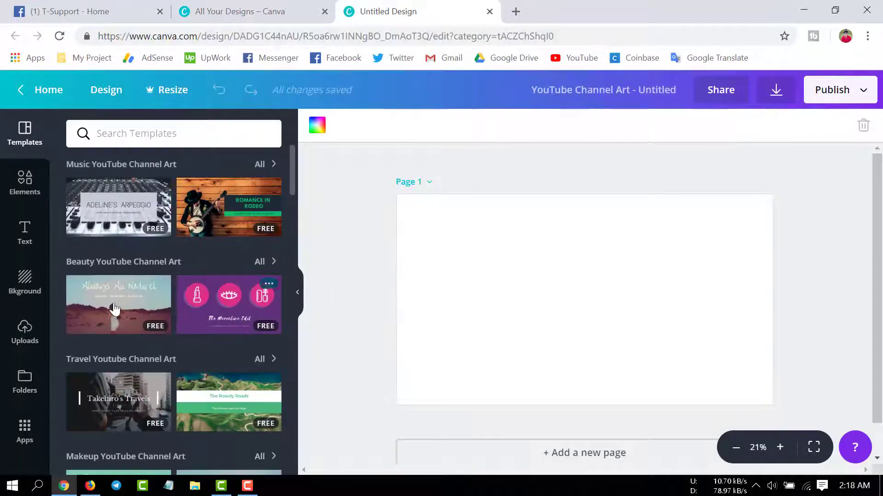
Browse the YouTube channel art templates and apply the free "The Journey Inside You" sunset template to the page
scroll(191, 290, "down", 3)
scroll(190, 291, "down", 5)
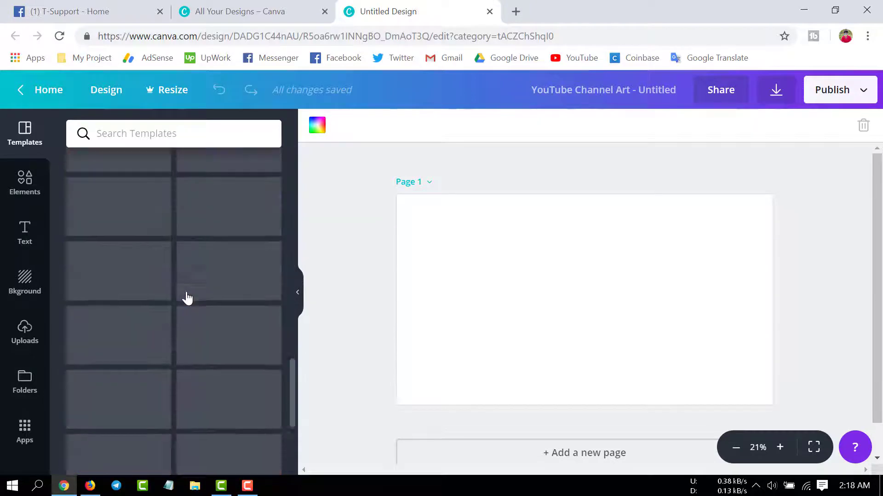
scroll(184, 291, "down", 15)
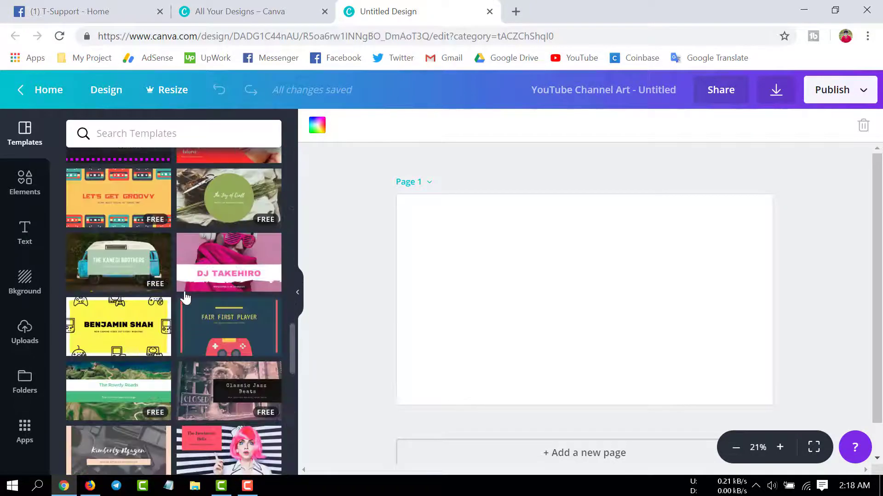
scroll(186, 298, "down", 15)
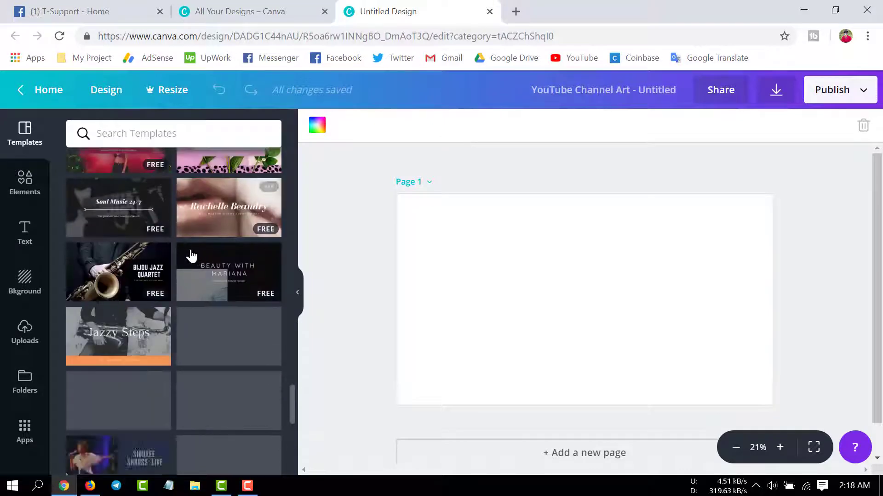
scroll(180, 299, "down", 10)
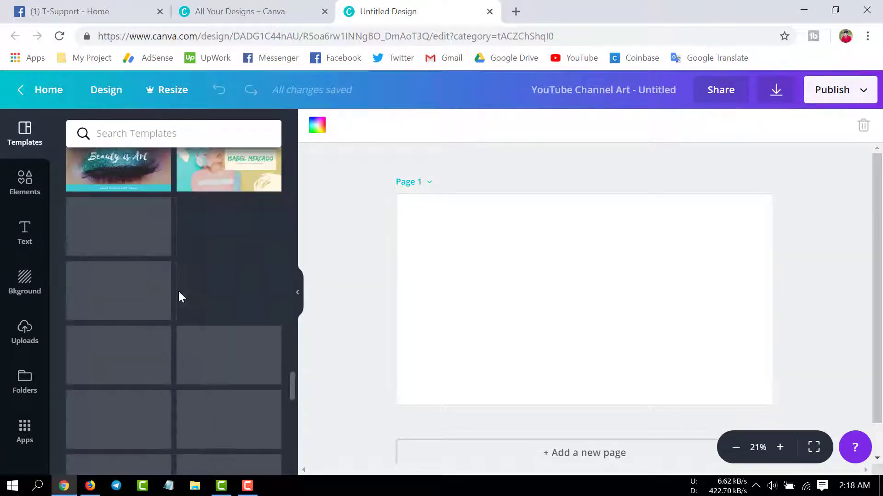
scroll(193, 276, "down", 3)
scroll(193, 305, "down", 15)
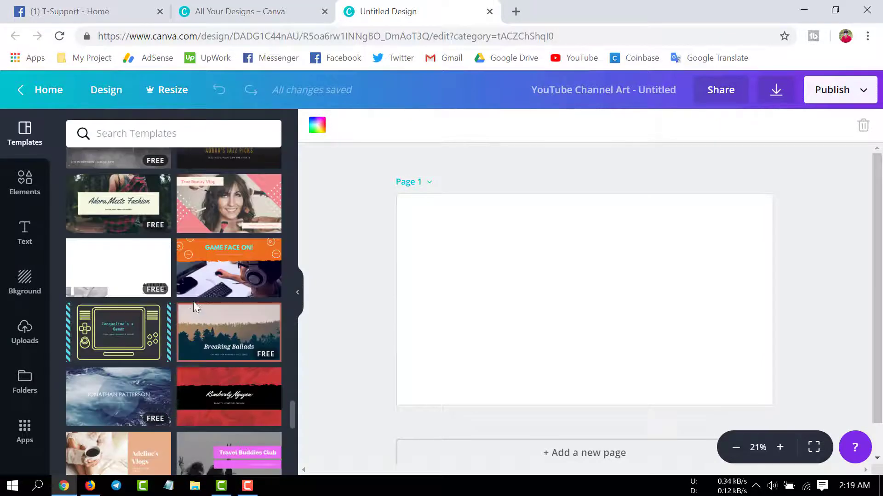
scroll(193, 305, "down", 5)
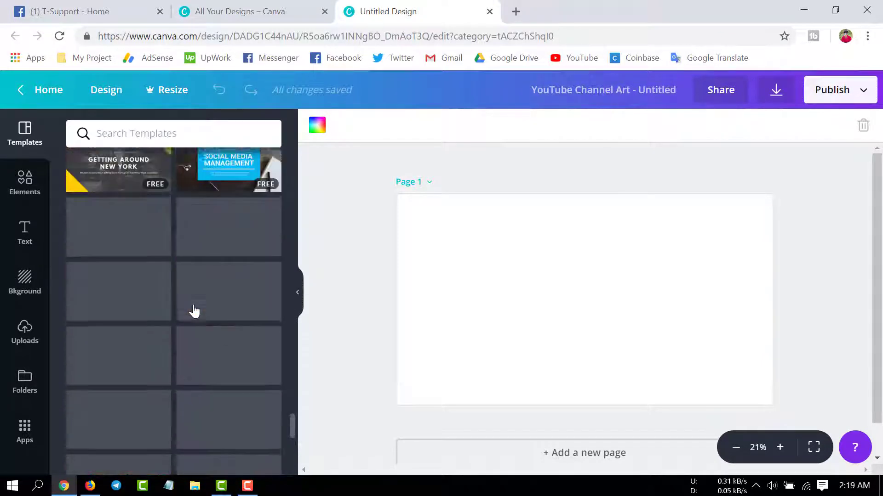
scroll(193, 310, "down", 3)
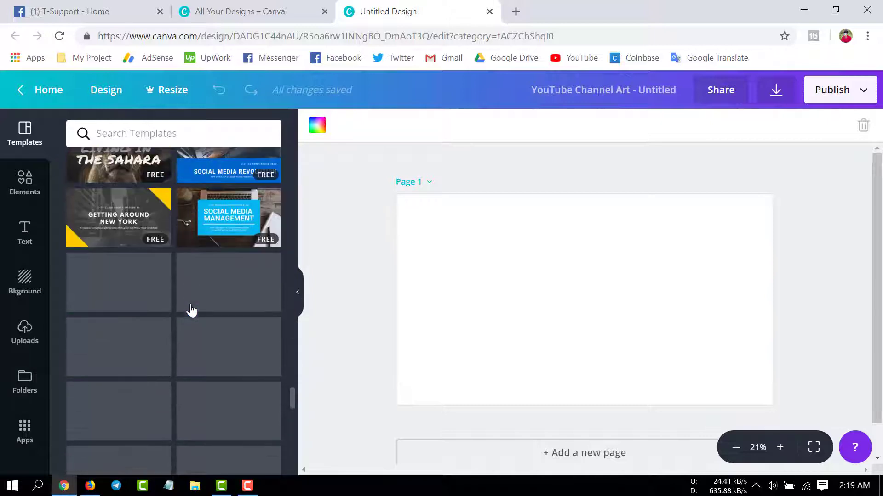
scroll(191, 309, "down", 3)
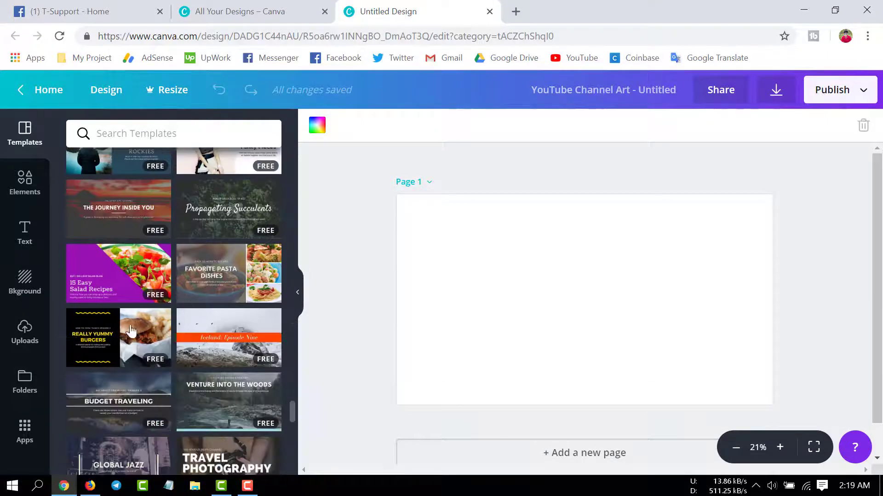
scroll(115, 279, "up", 2)
left_click(115, 279)
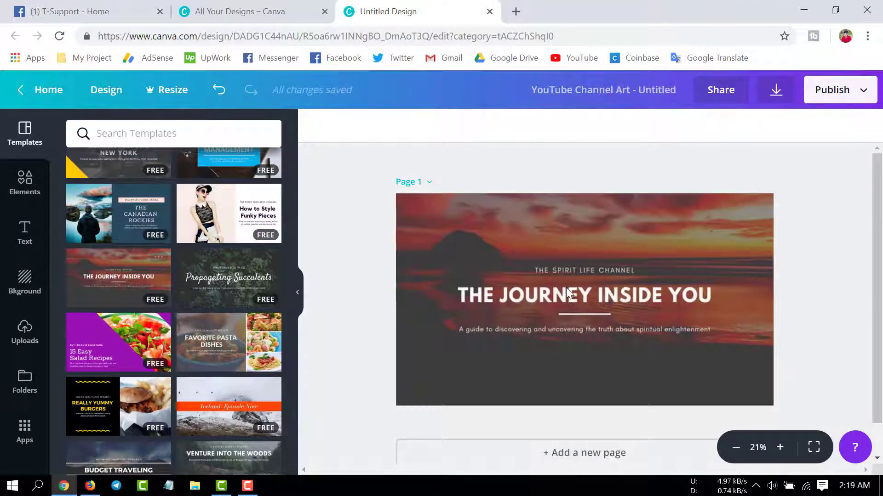
Replace the small line above the main title with "THE OFFICIAL CHANNEL"
left_click(574, 268)
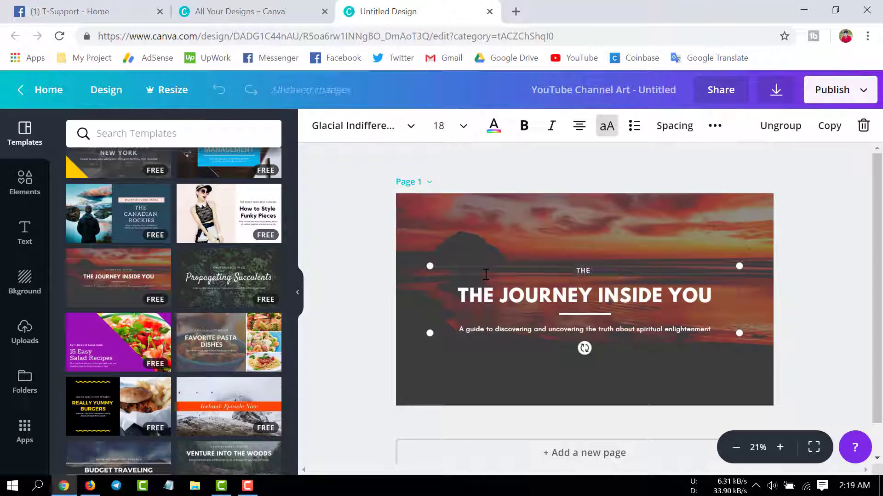
type("FICOA")
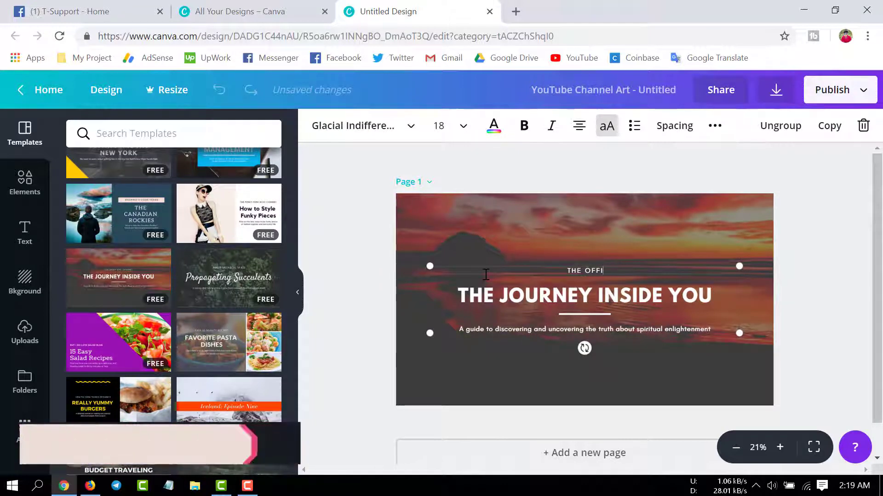
key("BackSpace")
key("BackSpace")
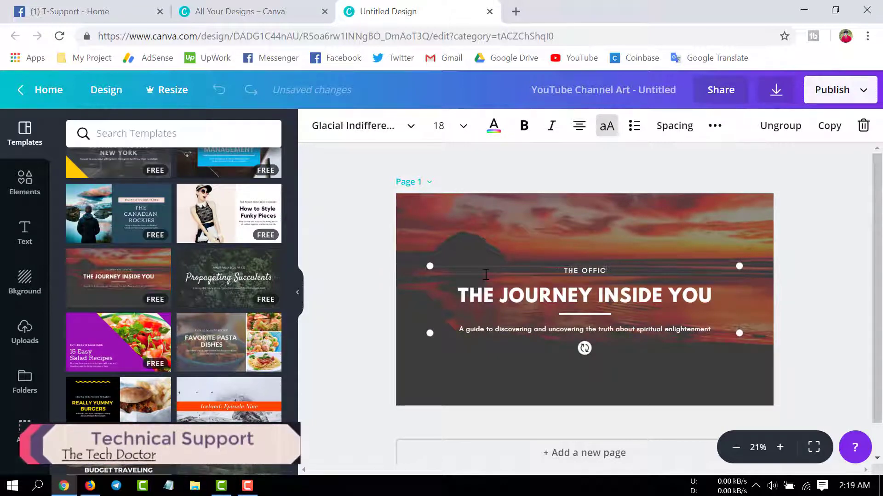
type("IAL ")
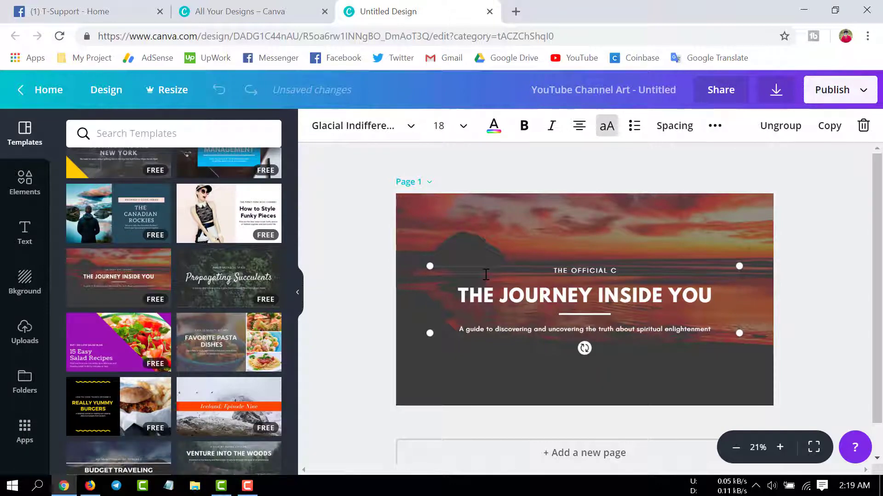
type("CHALL")
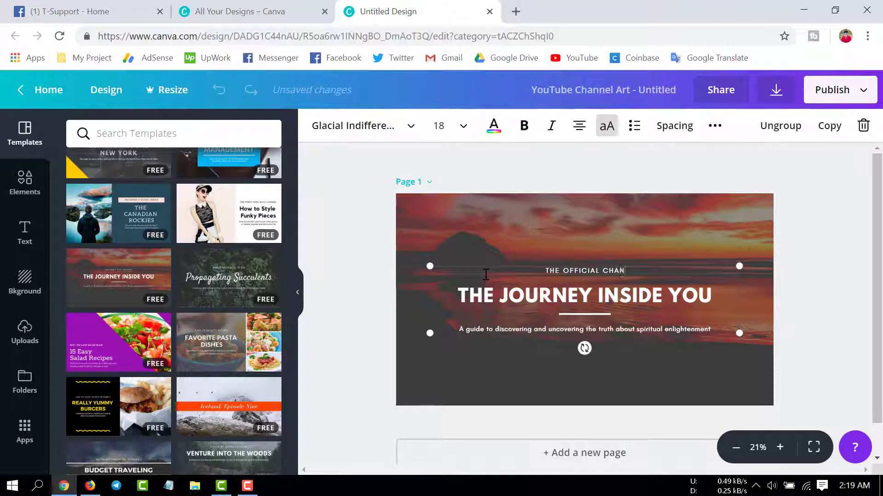
type("NEL")
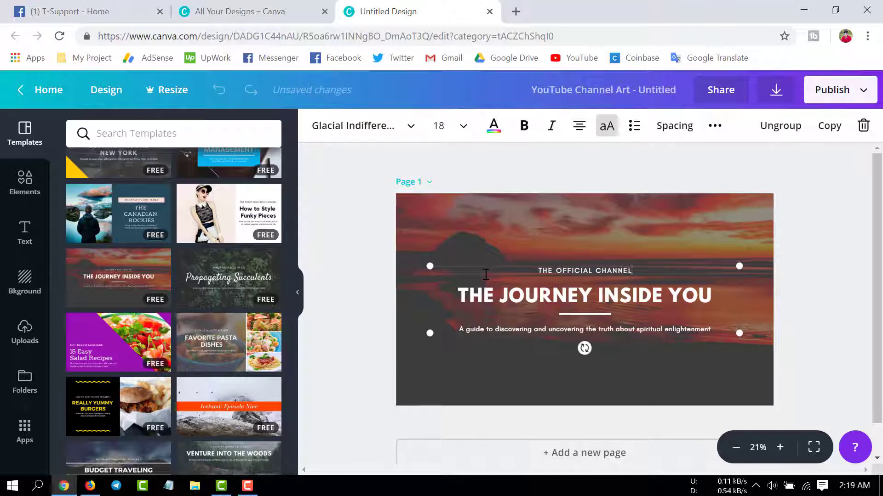
Replace the main title "THE JOURNEY INSIDE YOU" with the channel owner's first name in capitals
left_click(635, 297)
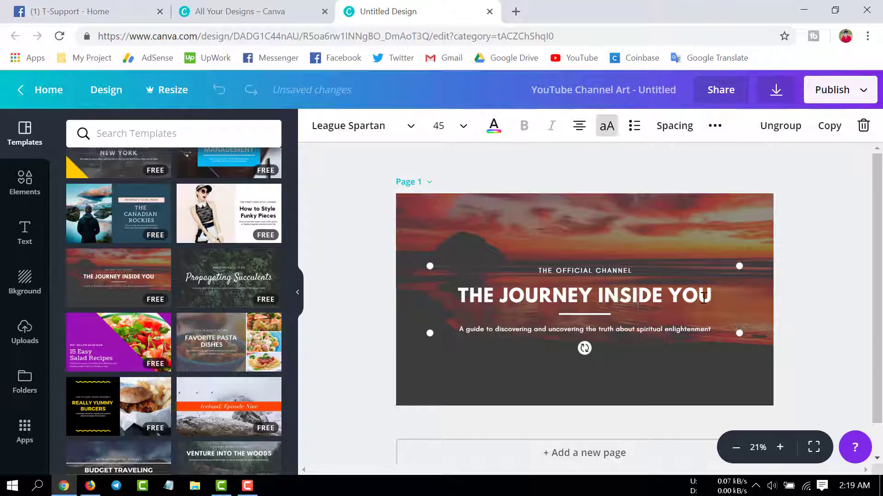
left_click_drag(703, 297, 430, 306)
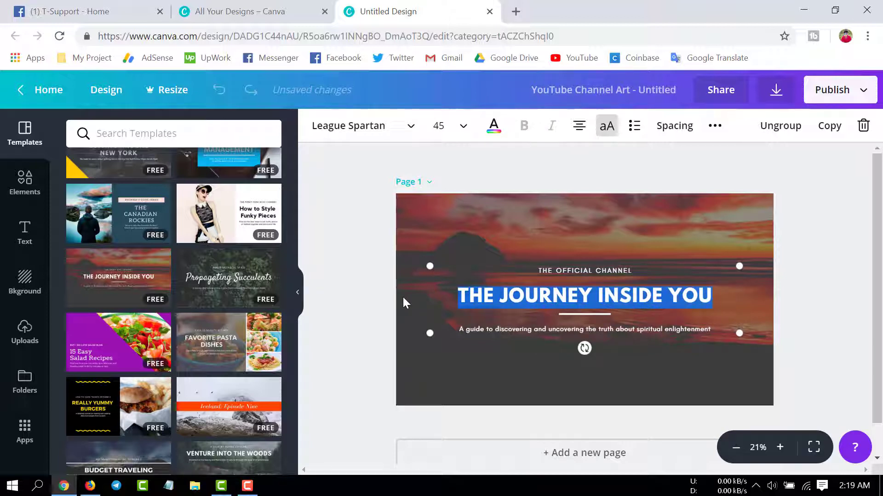
type("SHAI")
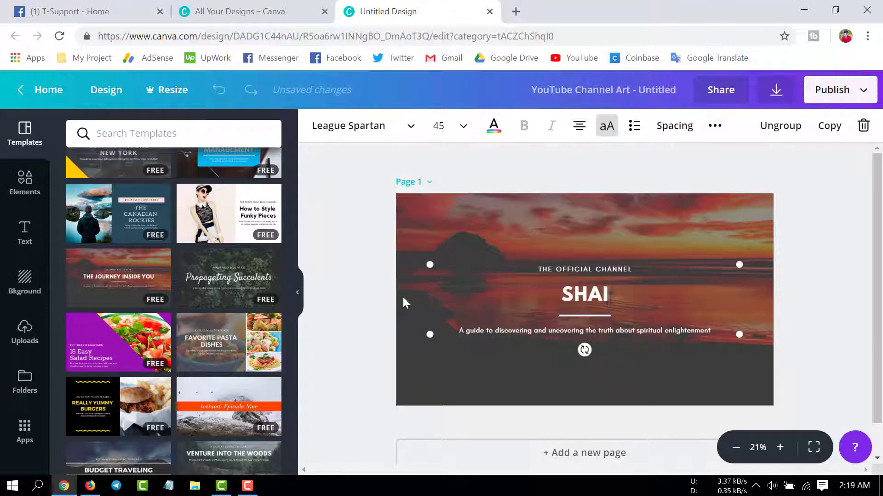
key("BackSpace")
type("KI")
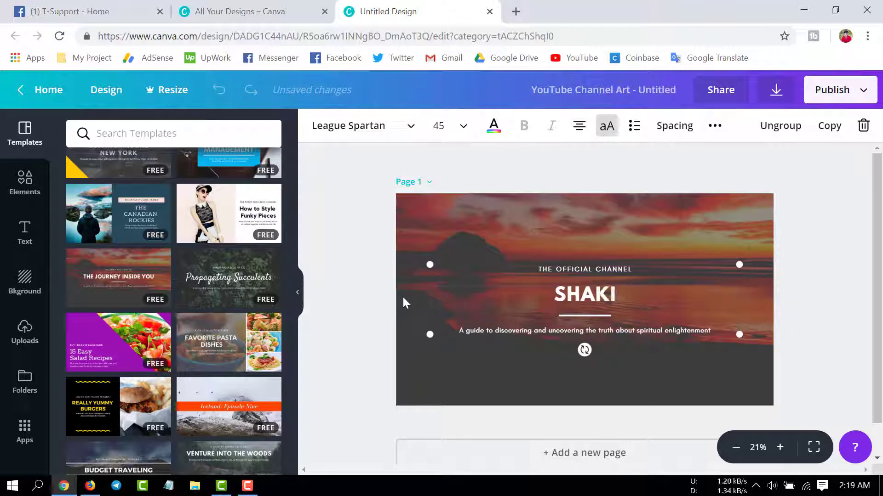
type("B")
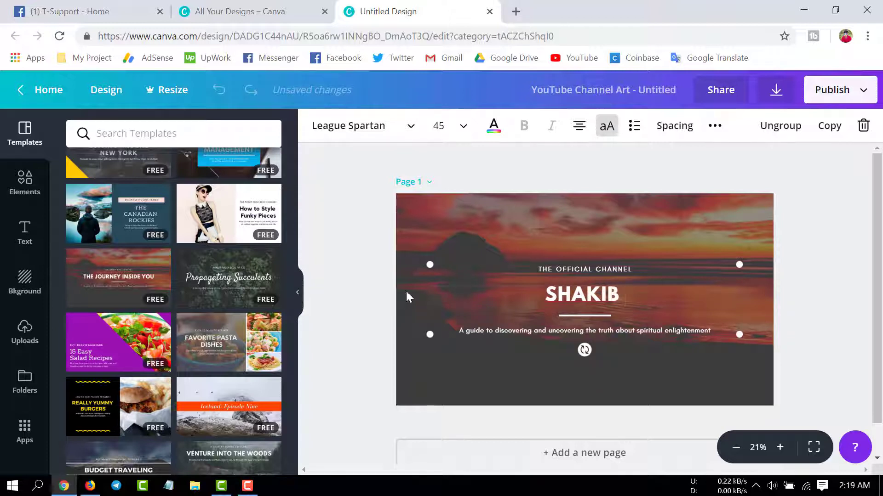
Replace the tagline below the divider line with "the tech doctor"
left_click(712, 331)
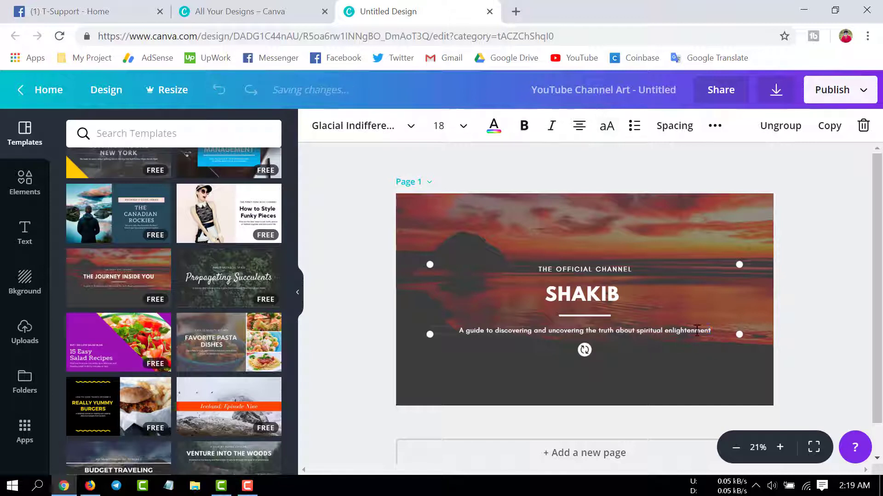
left_click_drag(712, 331, 440, 342)
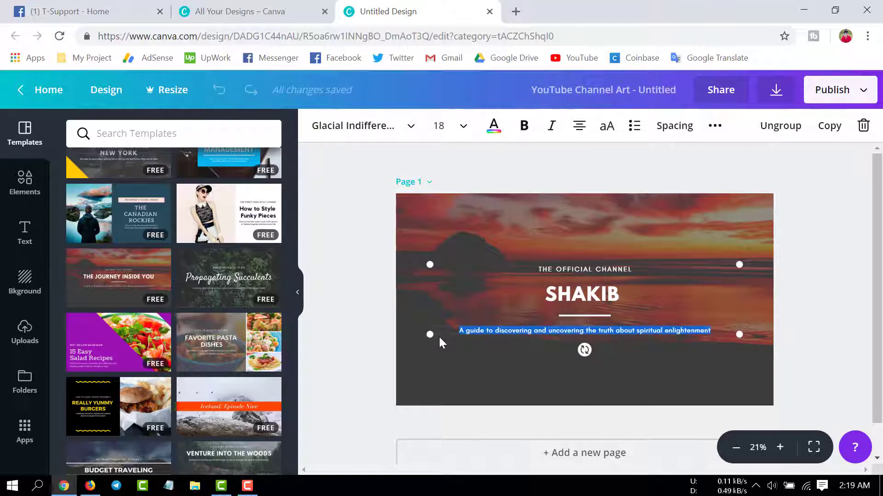
type("the tech doctor")
Colour the "THE OFFICIAL CHANNEL" line black and set its font size to 28
left_click(593, 271)
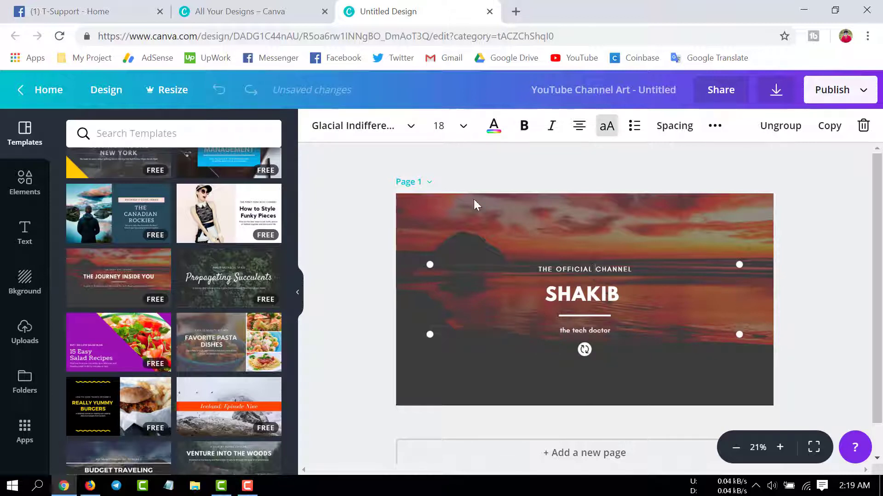
left_click(495, 129)
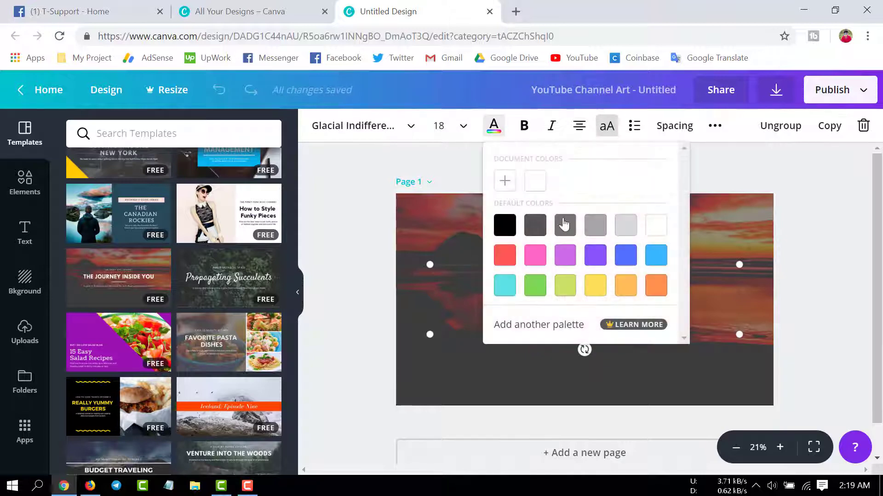
left_click(505, 225)
left_click(437, 244)
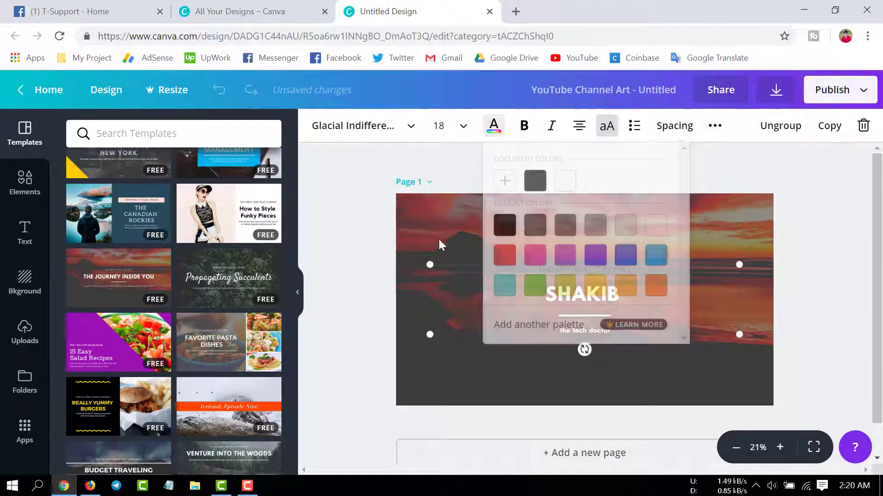
left_click(569, 267)
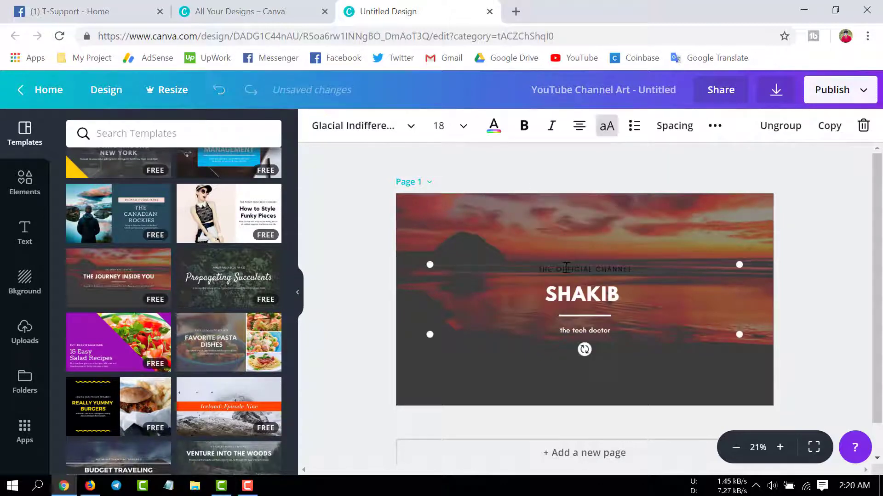
left_click(439, 127)
scroll(468, 275, "down", 2)
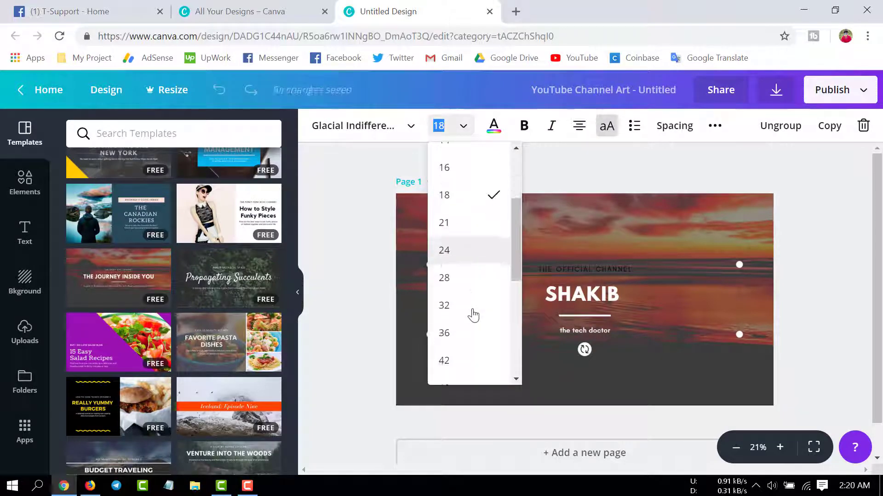
left_click(455, 277)
Change the text colour of the main name title to the default red
left_click(570, 299)
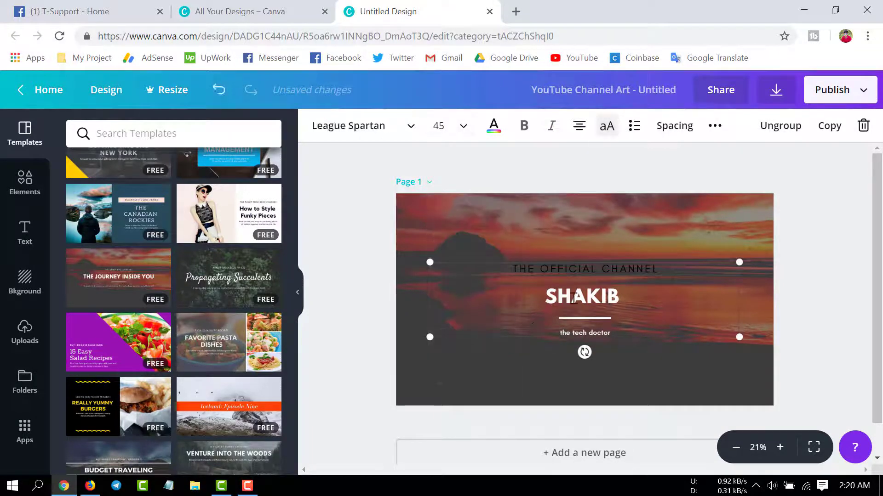
left_click(493, 129)
left_click(503, 257)
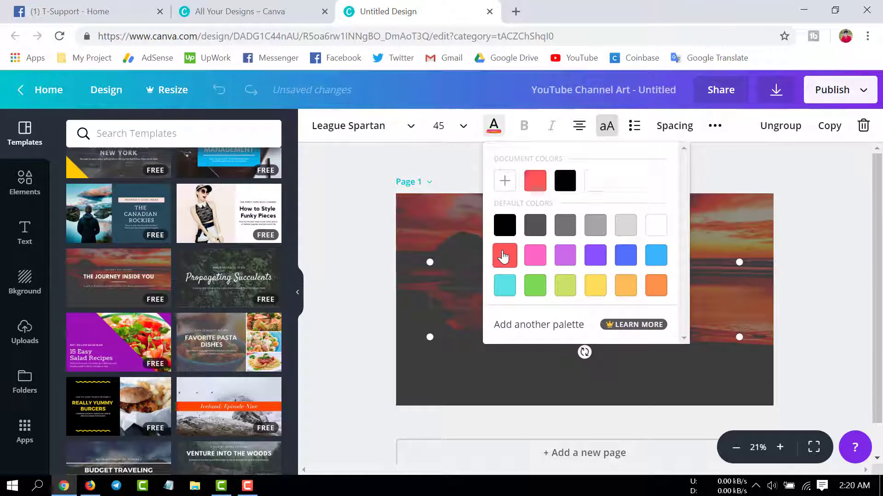
left_click(453, 278)
Enlarge the main name title in stages to font size 96 and scale the whole text group down slightly
left_click(439, 125)
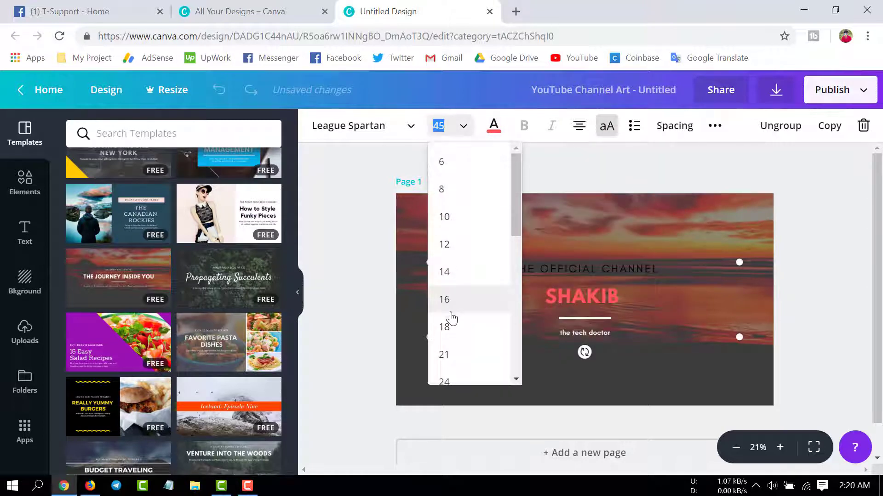
scroll(449, 315, "down", 5)
scroll(451, 318, "up", 3)
scroll(451, 310, "down", 1)
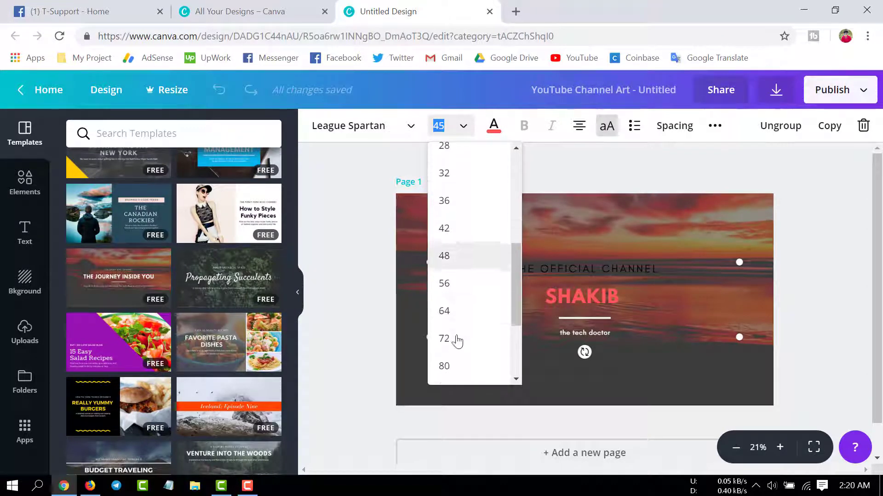
left_click(452, 313)
left_click(462, 122)
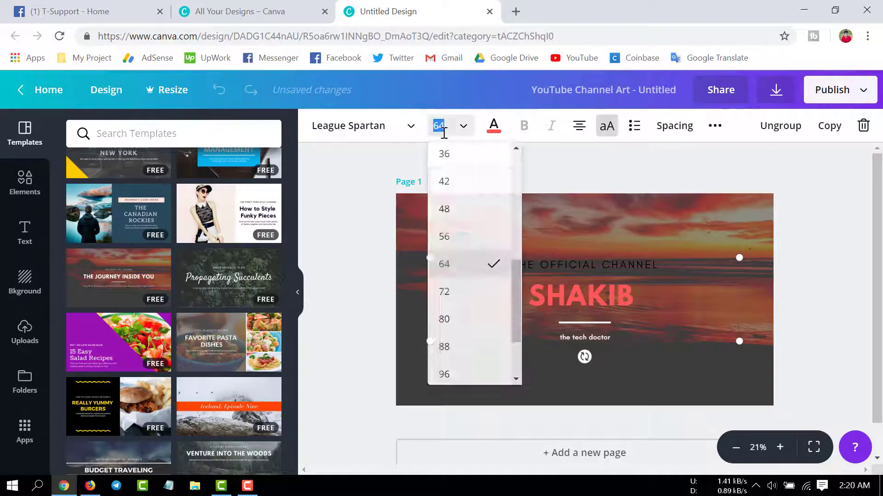
left_click(457, 319)
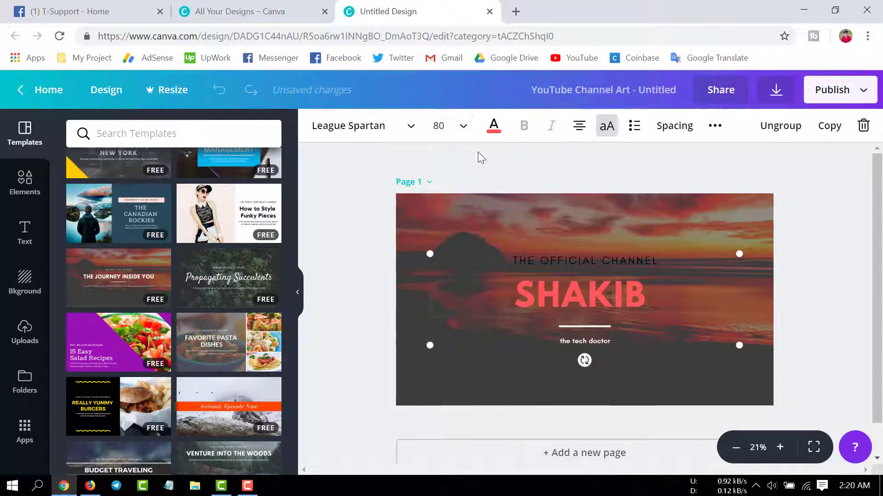
left_click(463, 126)
left_click(459, 322)
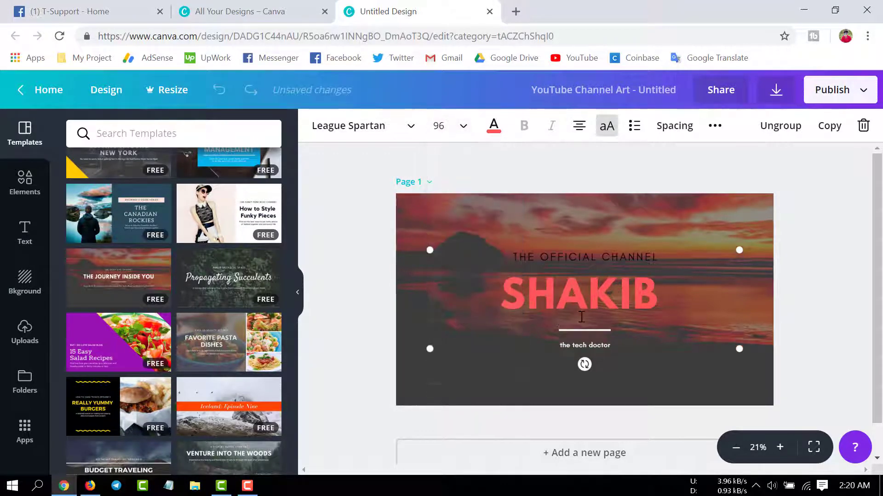
left_click_drag(745, 348, 736, 345)
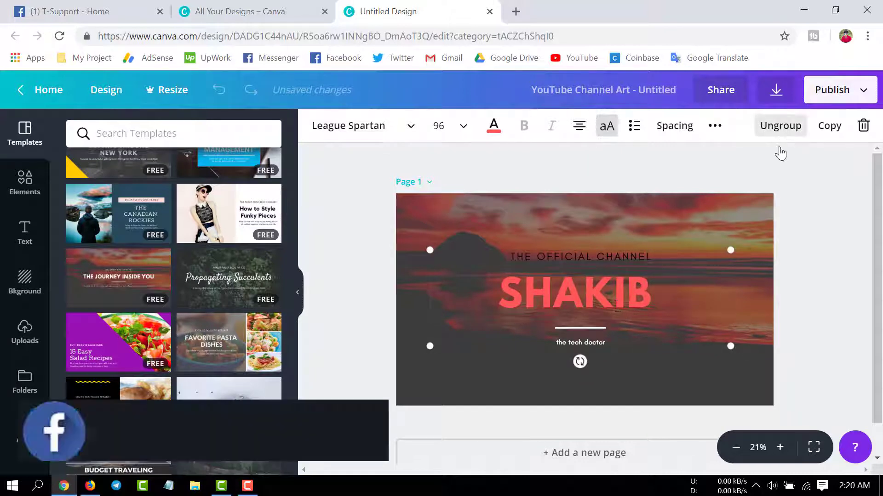
Ungroup the text elements and reposition the main name title centred above the divider line
left_click(780, 126)
left_click(615, 304)
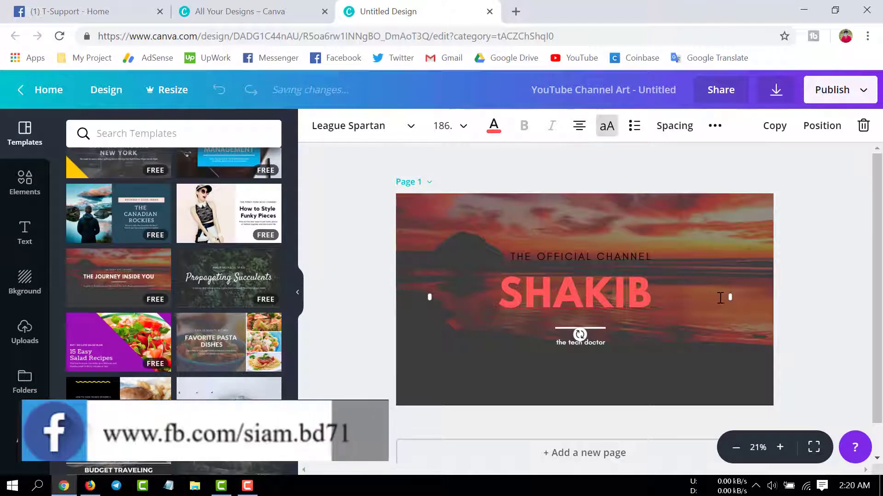
left_click_drag(729, 296, 773, 293)
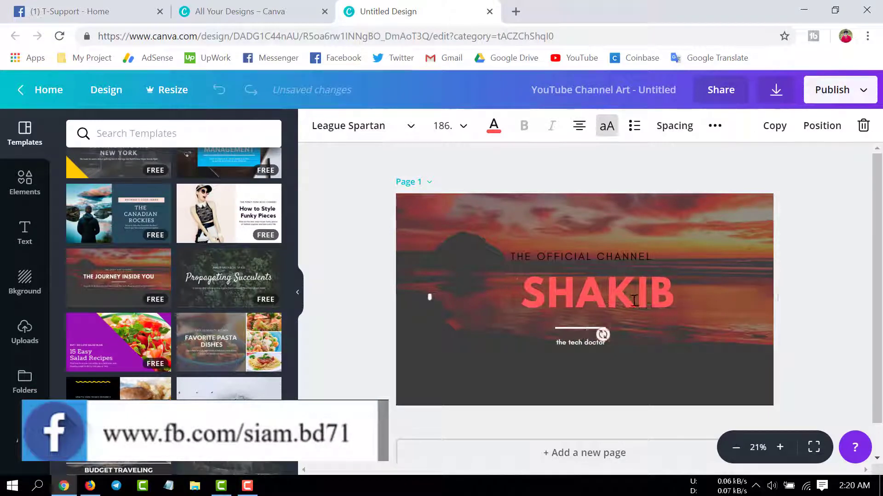
left_click_drag(634, 301, 596, 302)
left_click_drag(686, 302, 597, 299)
left_click(633, 343)
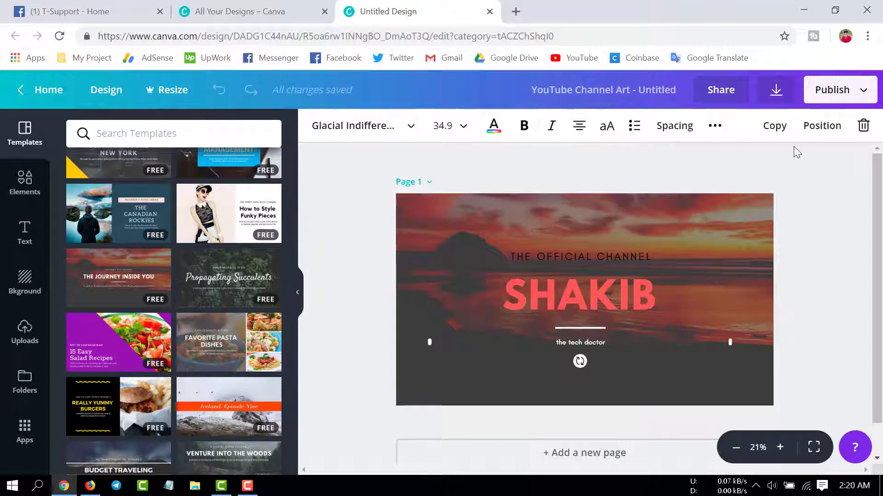
Move the tagline "the tech doctor" up so it sits directly above the divider line
left_click(599, 358)
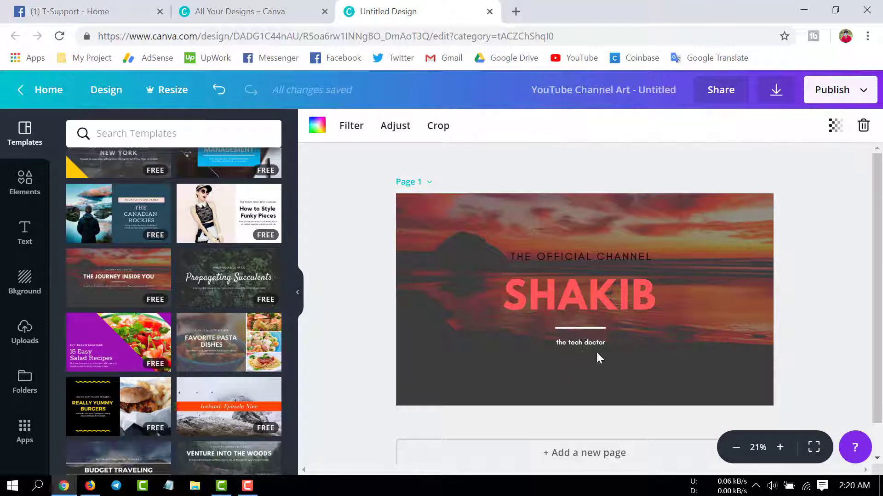
left_click_drag(580, 343, 578, 326)
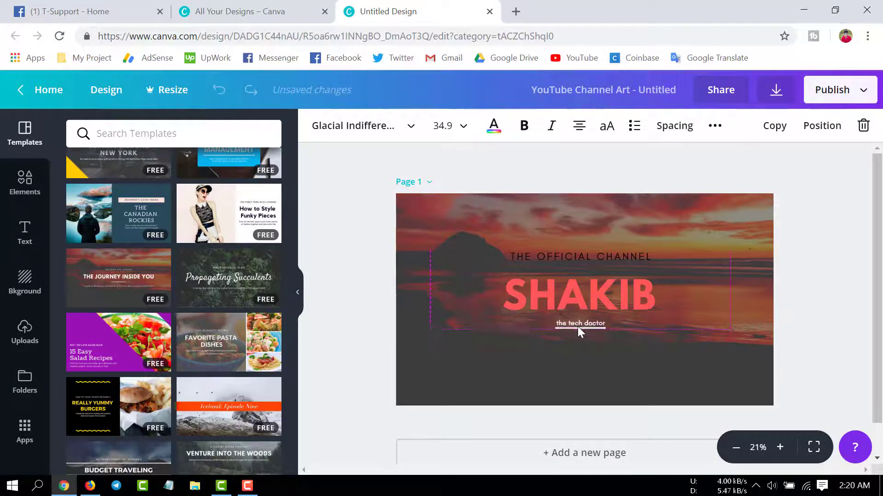
left_click(649, 362)
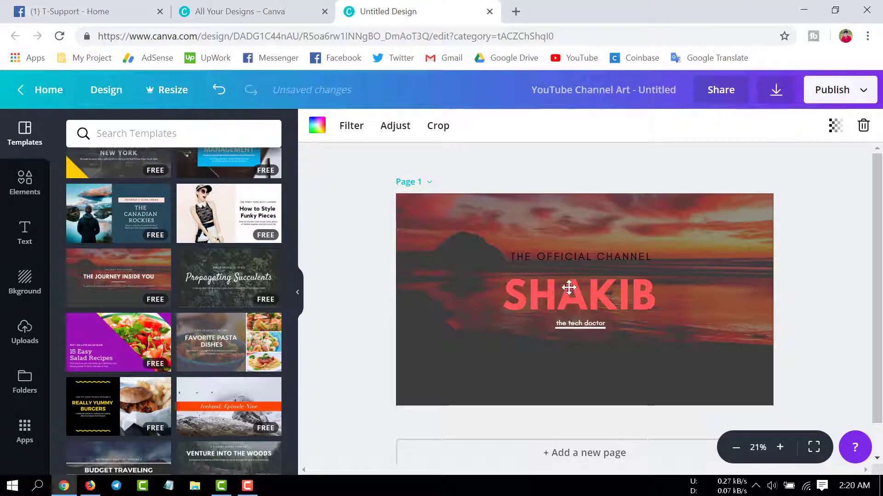
Colour the "THE OFFICIAL CHANNEL" line blue using the default colours
left_click(568, 258)
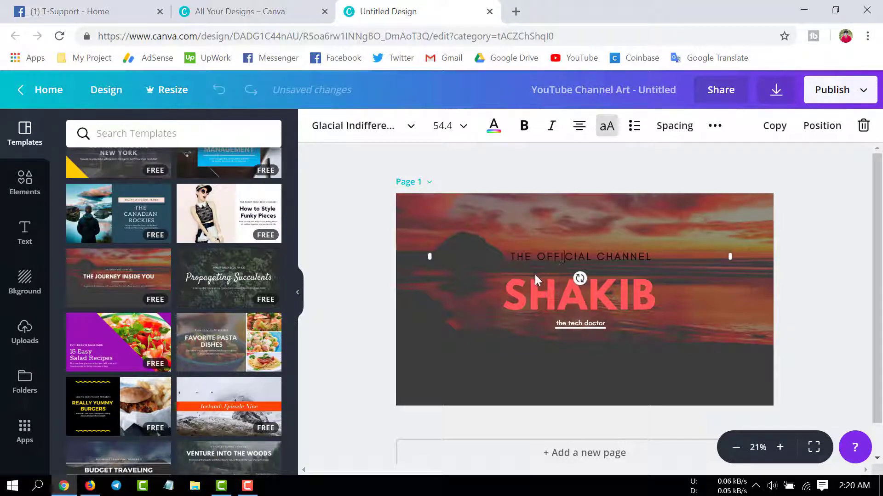
left_click(493, 131)
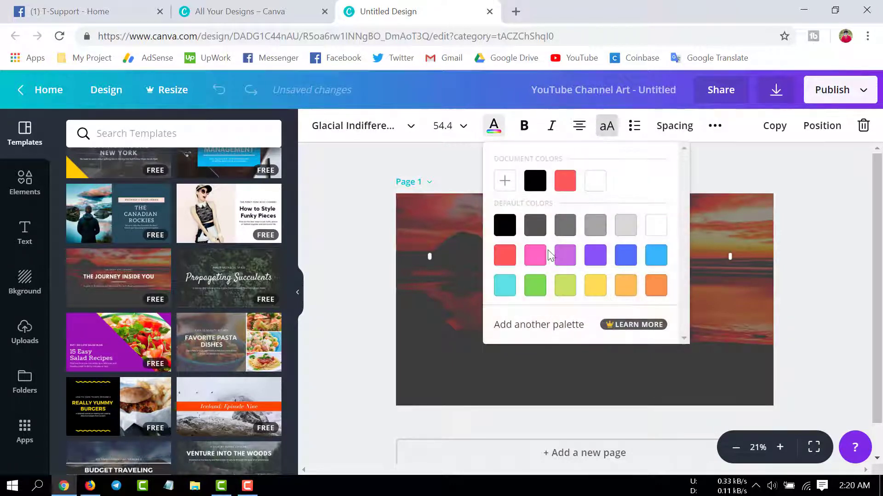
left_click(623, 254)
left_click(448, 275)
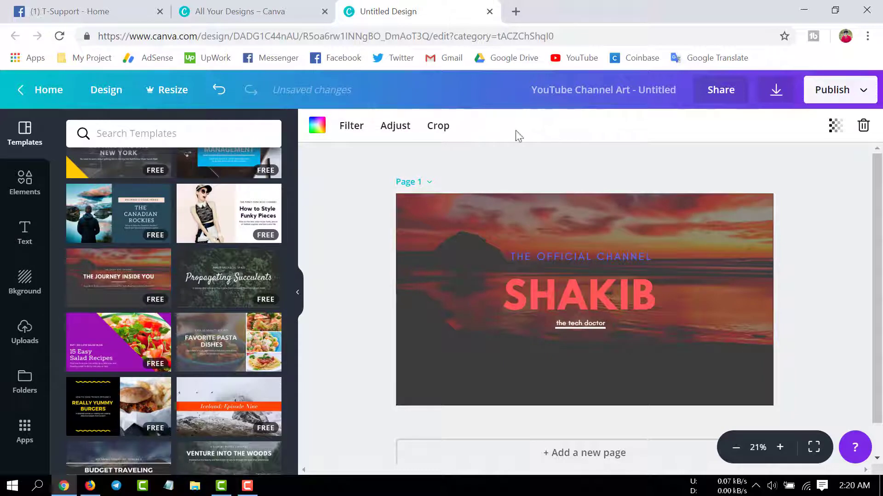
Change the text colour of the "THE OFFICIAL CHANNEL" line to the default purple
left_click(557, 261)
left_click(493, 126)
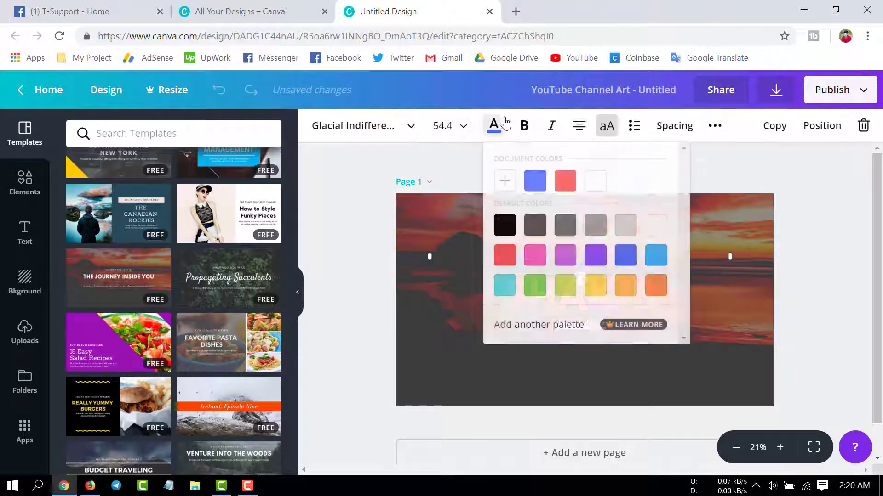
left_click(596, 255)
left_click(422, 270)
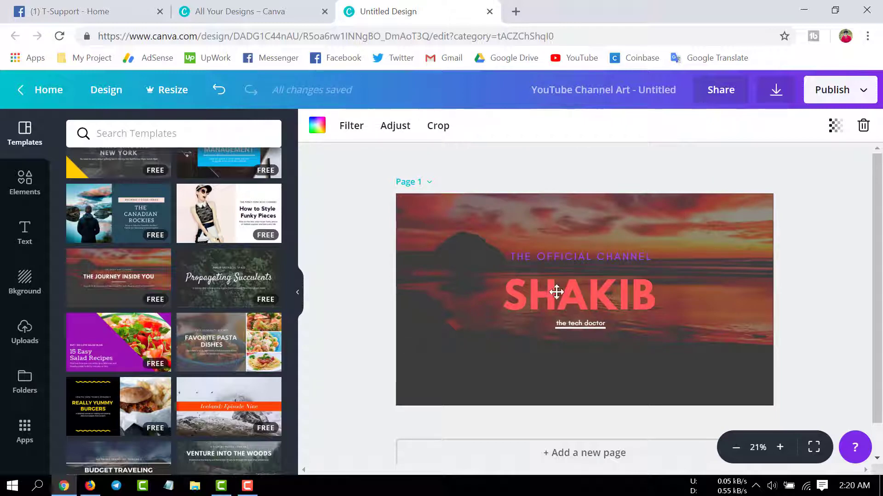
Try a free starry night-sky background on the channel art and undo the background change
left_click(24, 289)
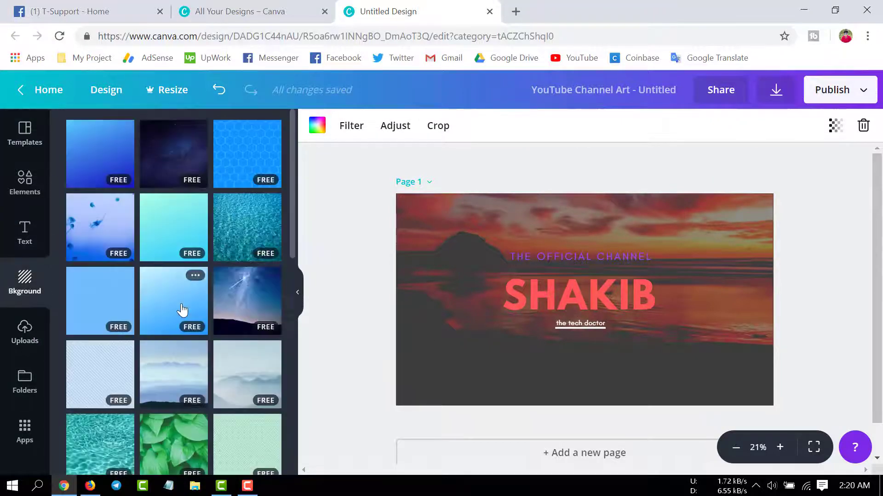
left_click(103, 168)
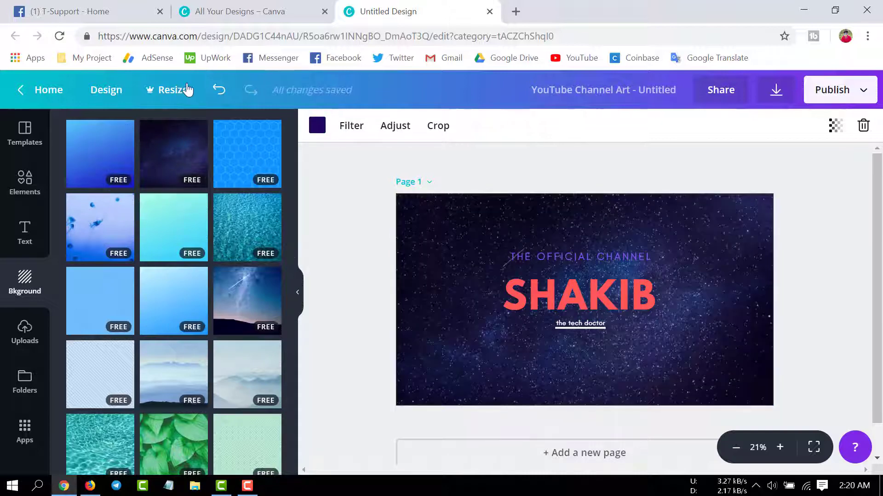
left_click(218, 91)
left_click(218, 90)
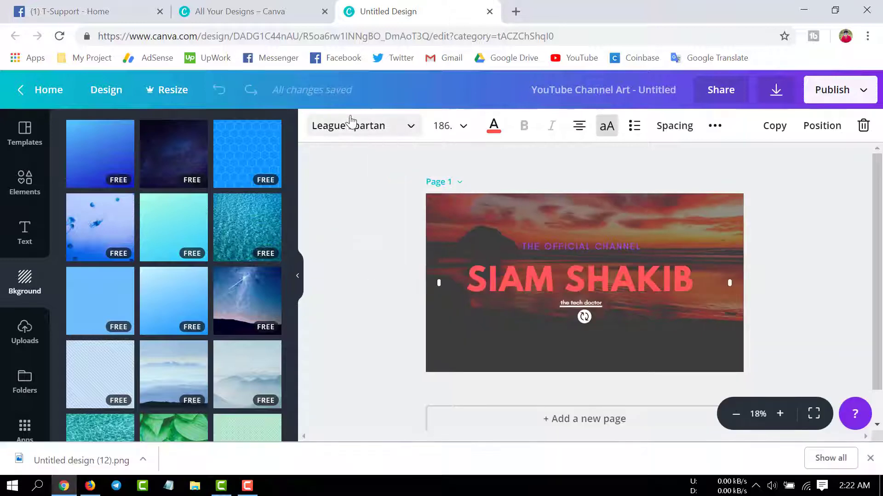
Close the channel art design and create a new YouTube Thumbnail design from a search for "you"
left_click(490, 11)
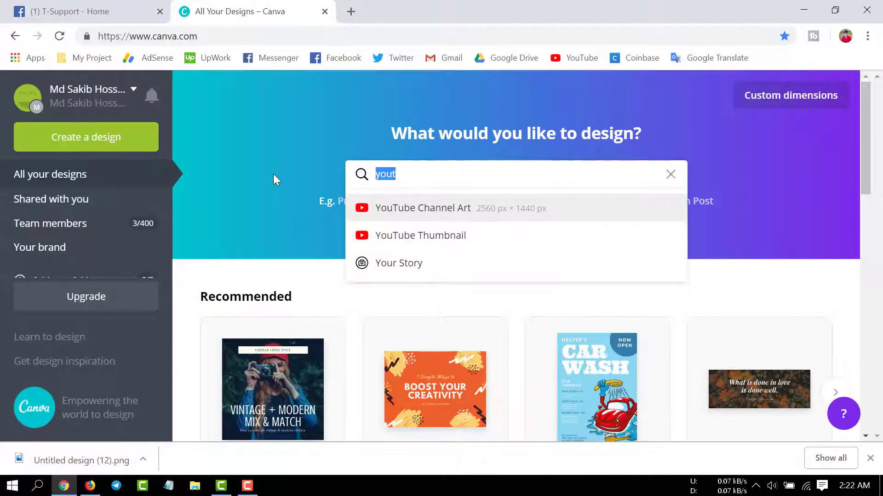
type("you")
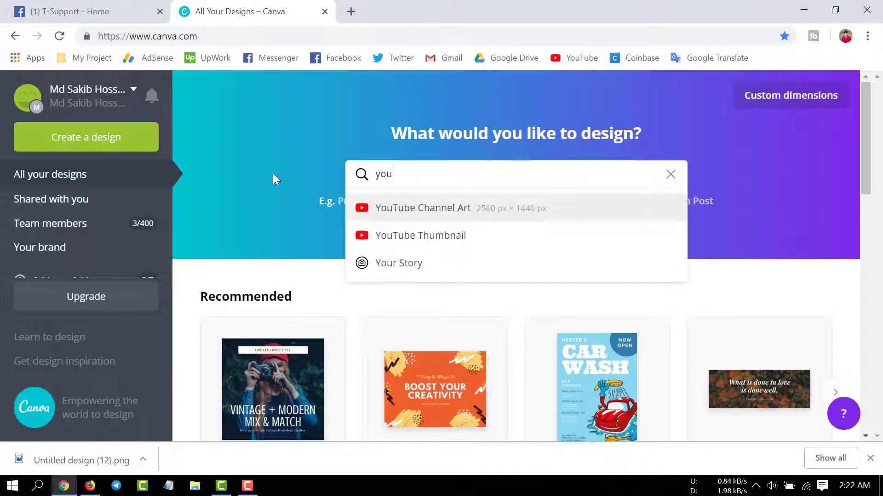
left_click(457, 244)
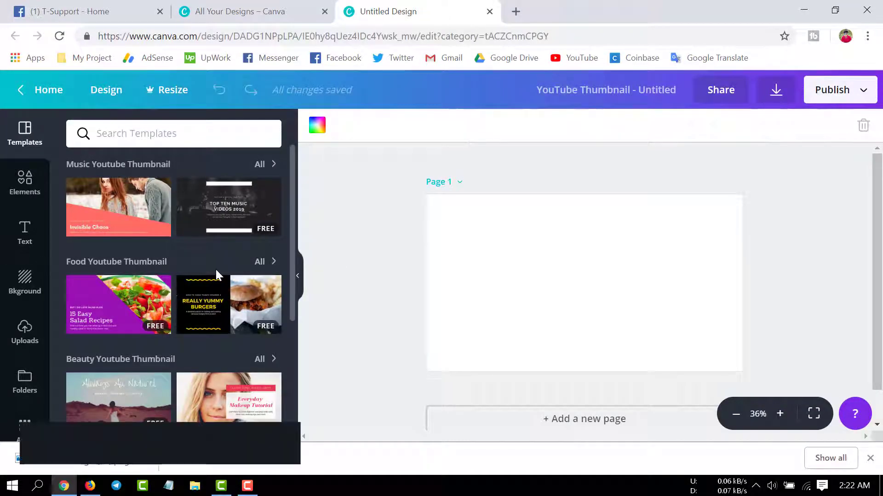
Browse the thumbnail templates and apply the green "7th Architecture Summit" template to the page
scroll(212, 269, "down", 5)
scroll(212, 276, "down", 4)
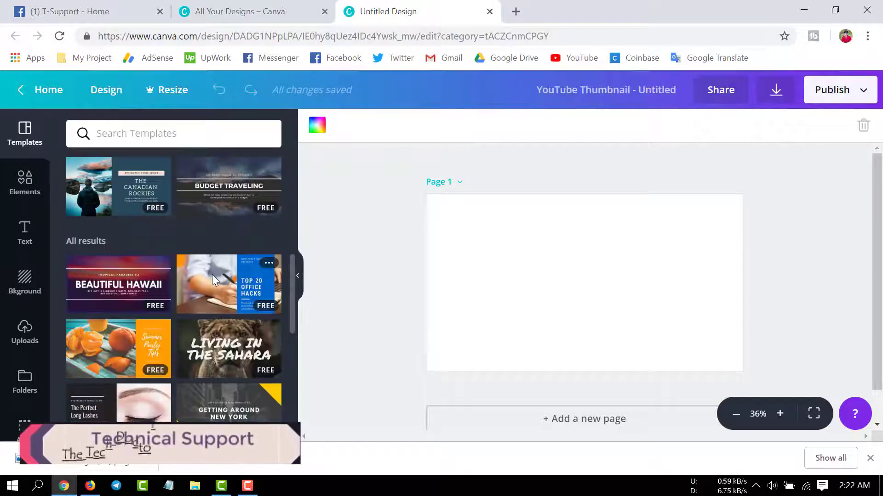
scroll(115, 290, "down", 5)
scroll(94, 294, "up", 5)
scroll(101, 301, "down", 5)
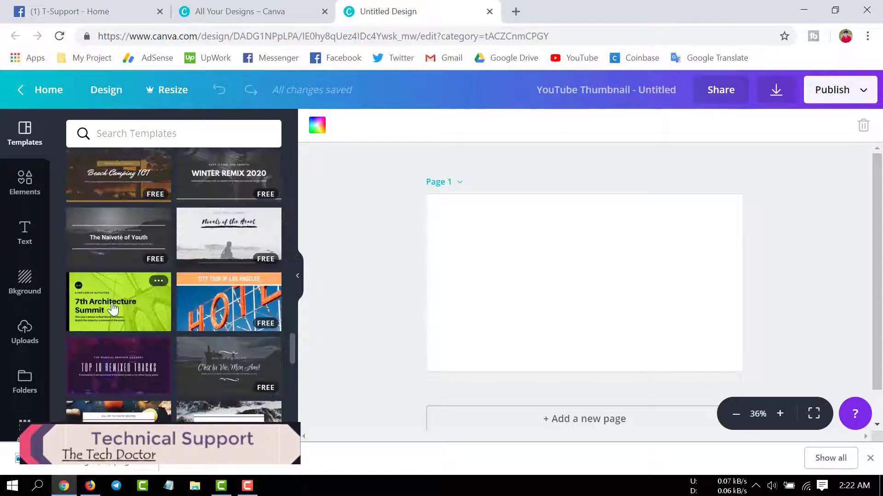
left_click(112, 307)
left_click(522, 254)
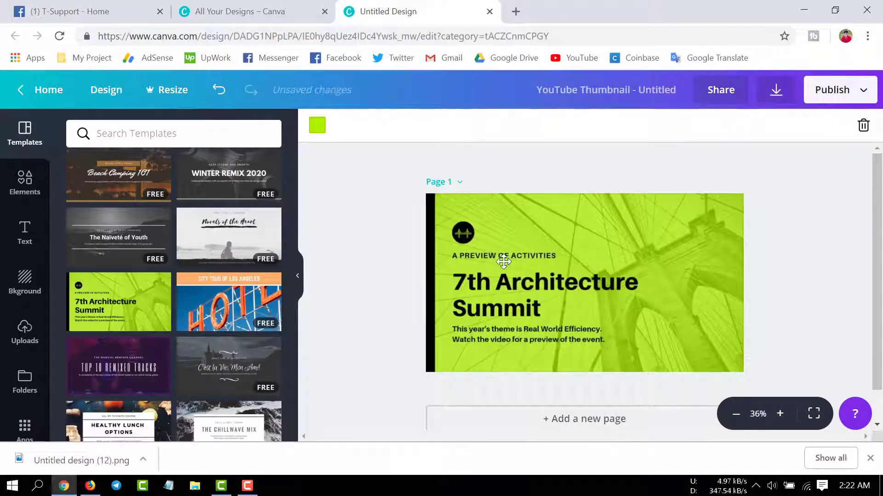
Delete the template's text element, keeping the round icon and the green bridge background
left_click(508, 253)
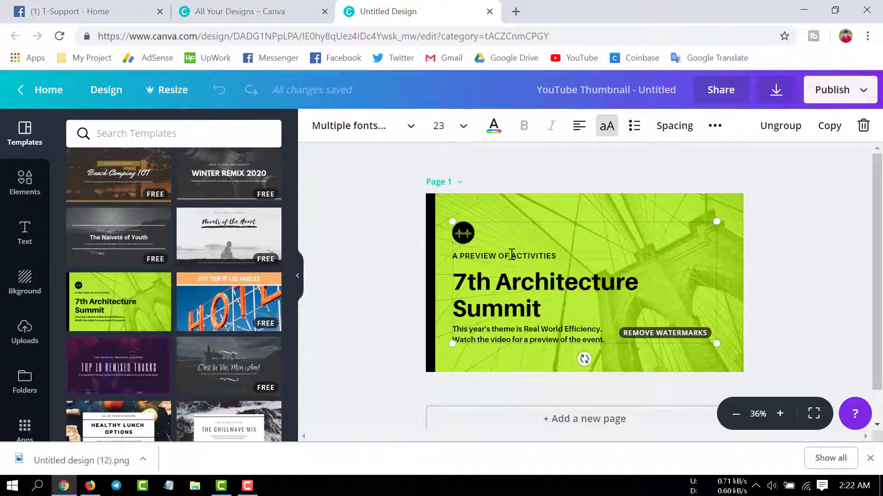
left_click(863, 126)
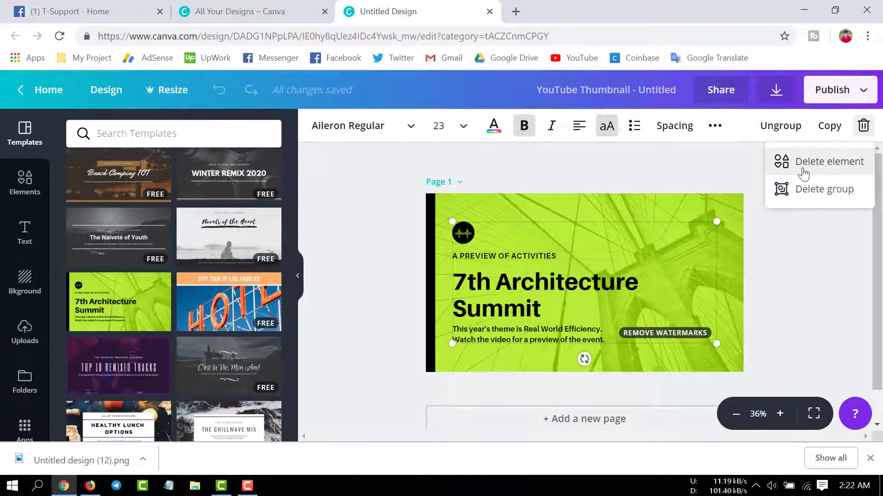
left_click(802, 160)
Open the file chooser for uploading an image and look through the Desktop folder for the logo file
left_click(23, 334)
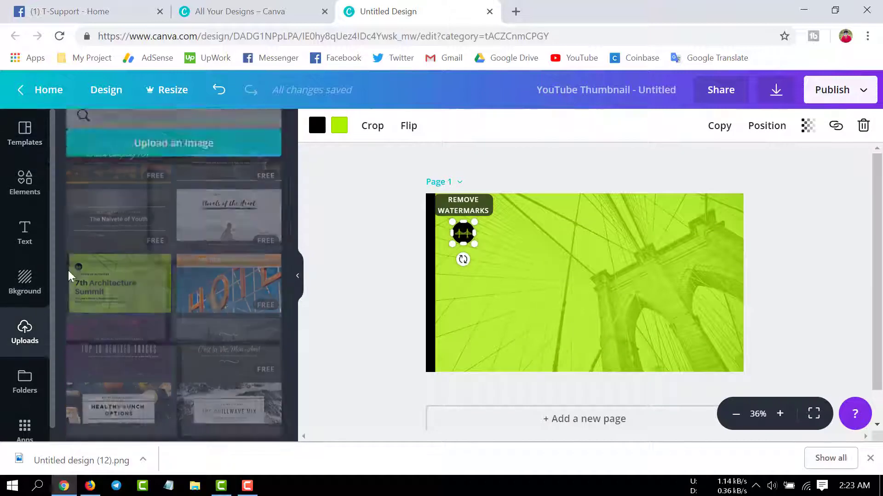
left_click(129, 146)
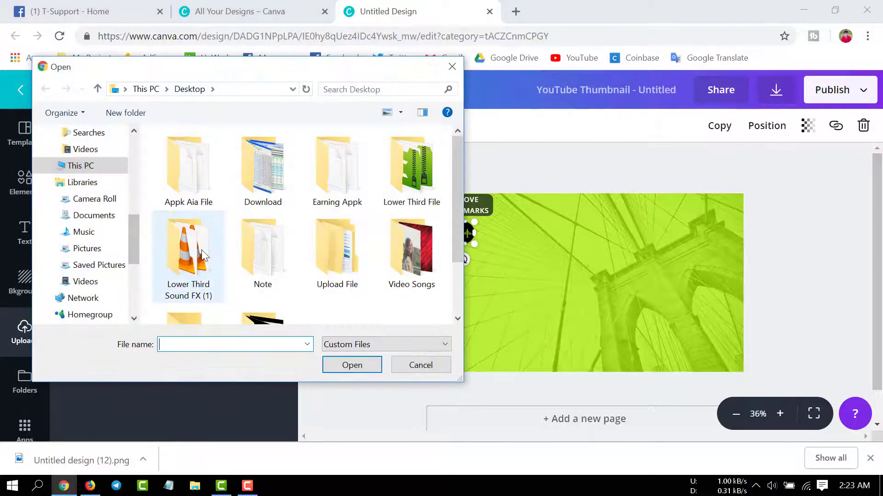
scroll(224, 242, "down", 2)
scroll(314, 252, "up", 2)
scroll(308, 239, "down", 1)
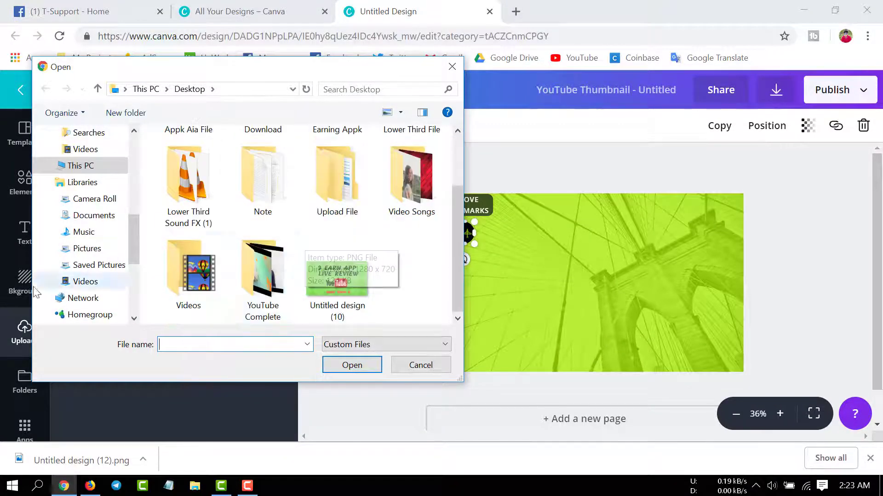
scroll(89, 178, "up", 1)
scroll(89, 178, "up", 3)
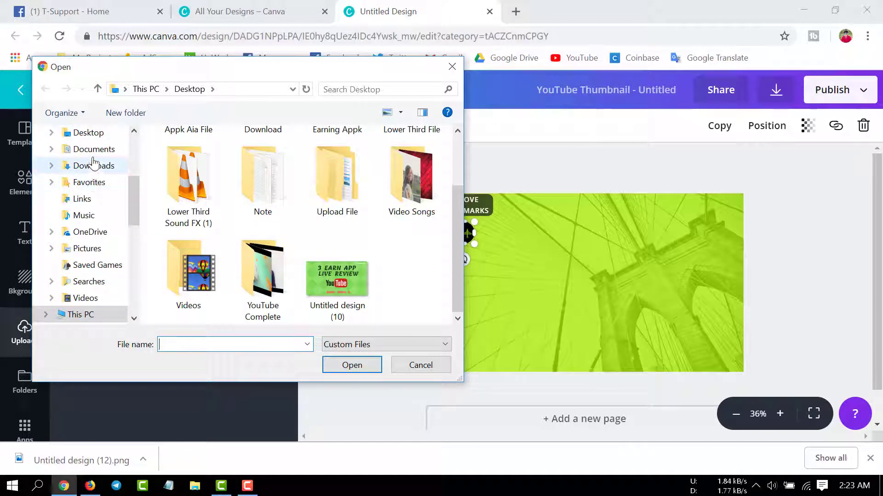
Upload the T-SUPPORT logo file "Untitled design" from the Downloads folder
left_click(89, 151)
left_click(93, 165)
left_click(92, 182)
left_click(93, 166)
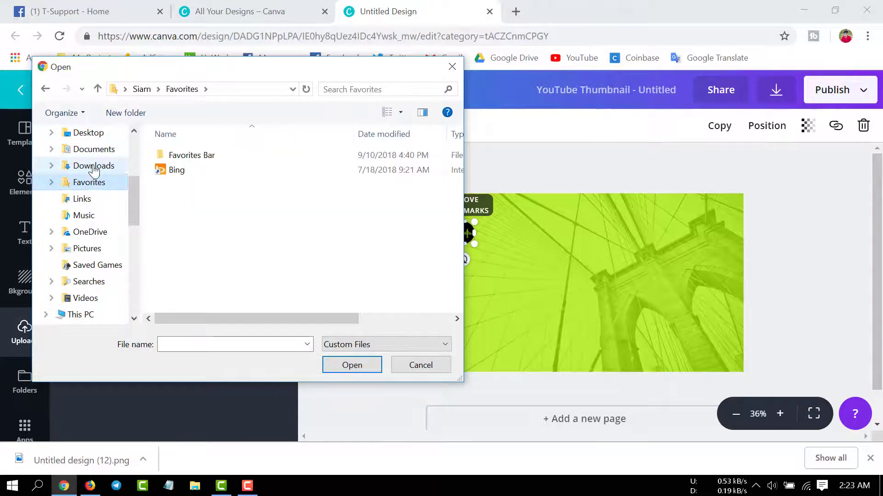
scroll(307, 221, "down", 3)
left_click(167, 260)
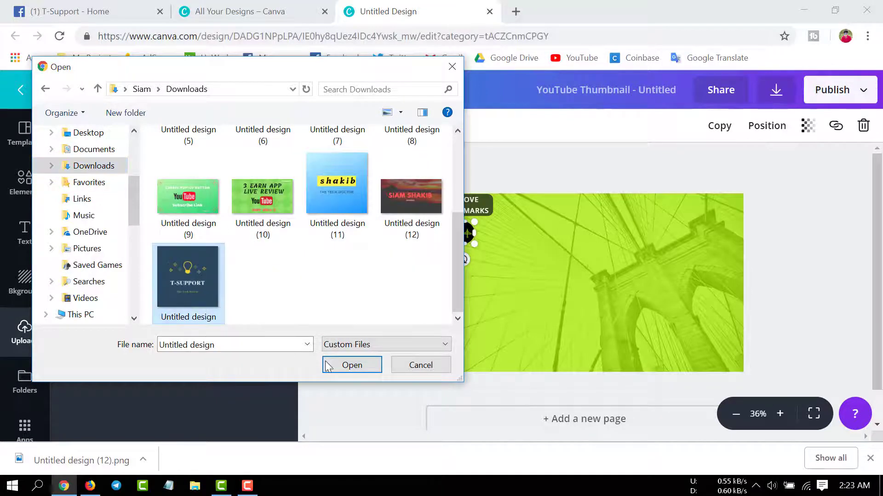
left_click(340, 366)
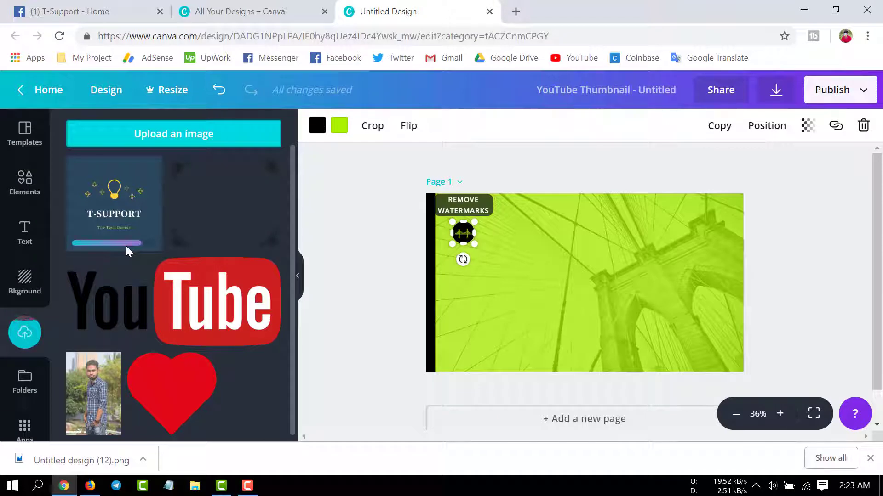
Place the uploaded T-SUPPORT logo over the round icon in the thumbnail's upper-left corner and shrink it to fit
left_click_drag(126, 245, 471, 223)
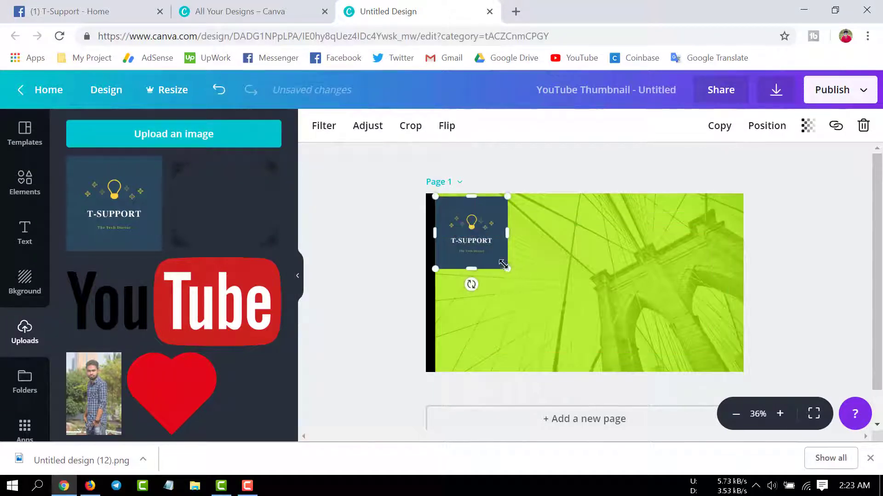
left_click_drag(507, 269, 473, 225)
left_click(527, 272)
left_click(506, 241)
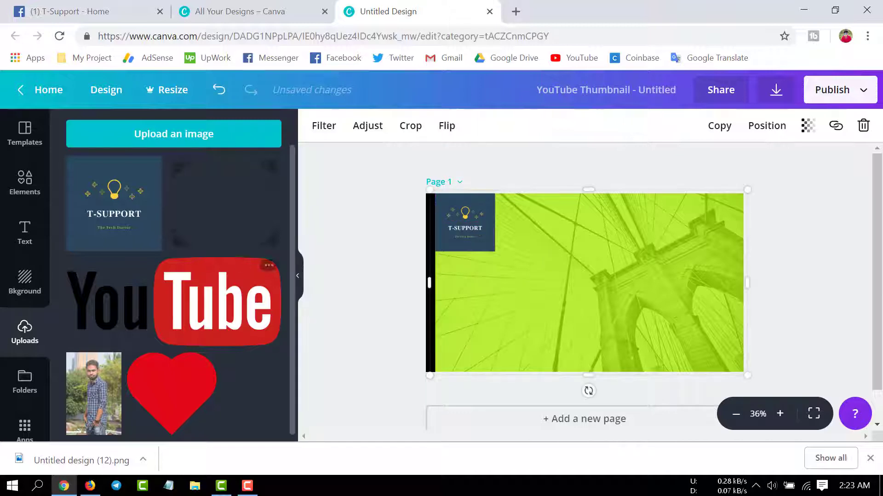
Add a text box to the thumbnail, set its font size to 36 and select its placeholder text
left_click(26, 232)
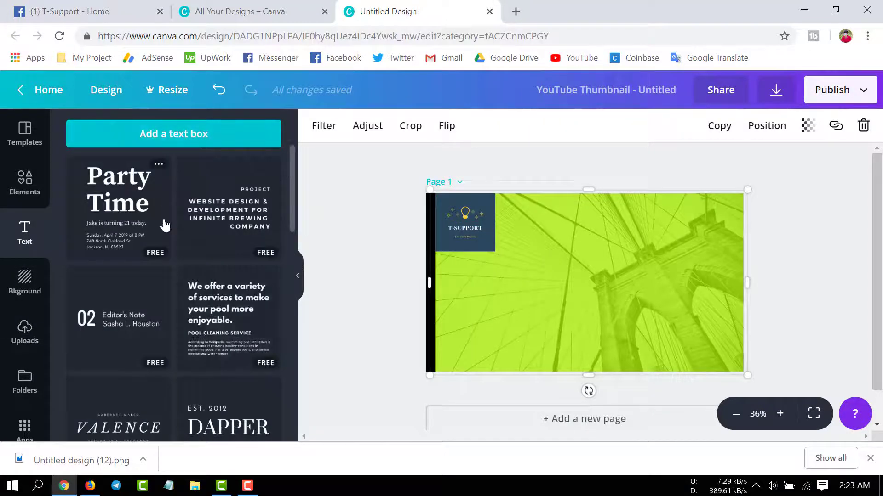
left_click(190, 138)
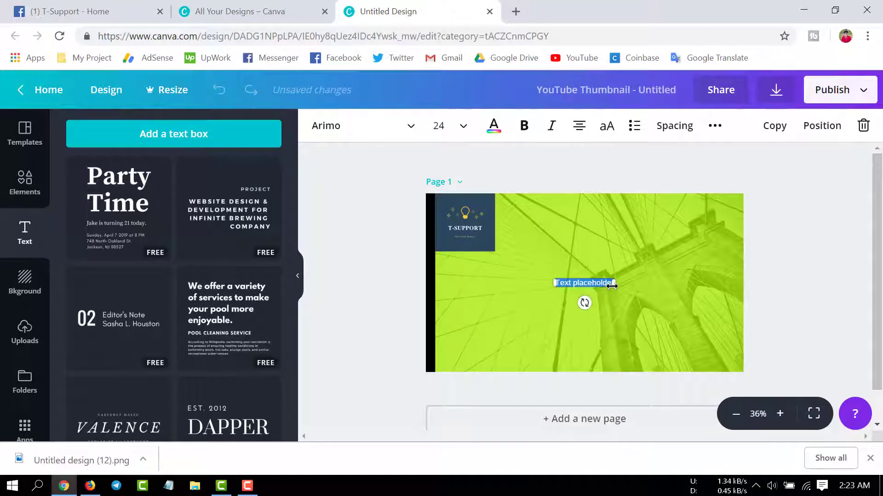
left_click(438, 123)
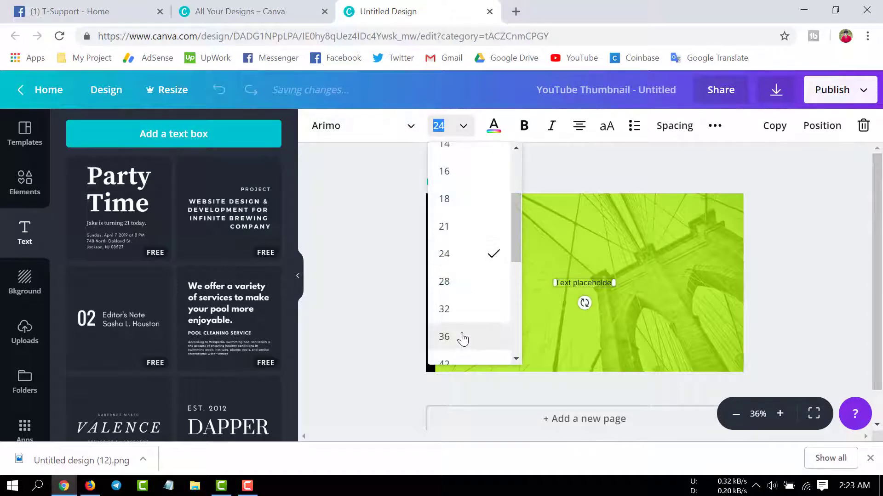
left_click(441, 335)
left_click_drag(602, 317, 553, 277)
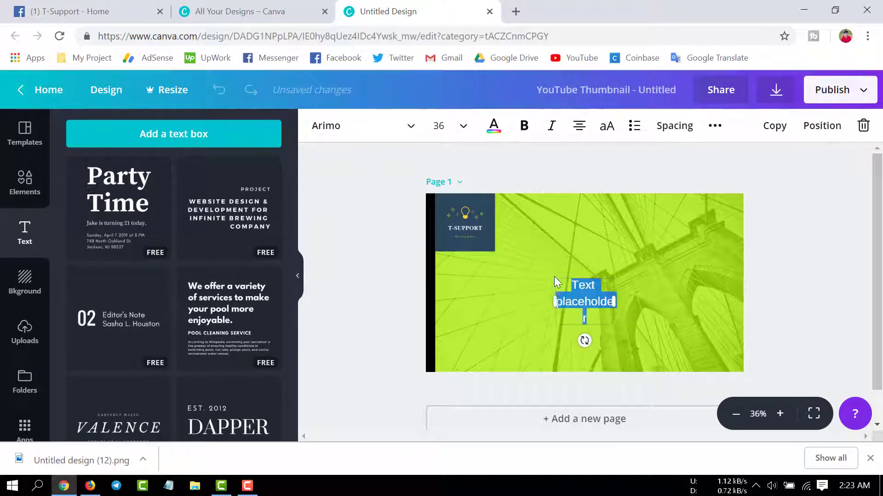
Replace the placeholder text on the thumbnail with the person's name and widen the text box
type("youtube video")
left_click_drag(703, 319, 782, 319)
left_click_drag(684, 299, 570, 282)
left_click(621, 302)
left_click(567, 313)
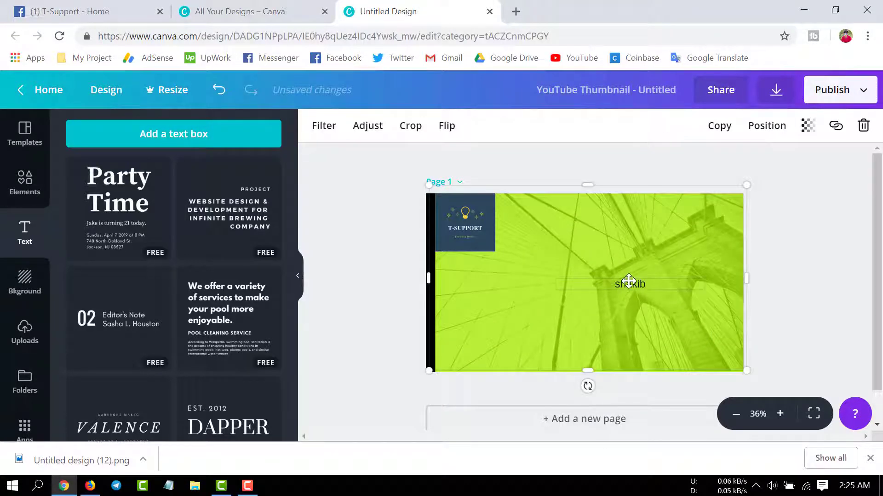
Set the name text's font size to 88 and center it horizontally, just below the logo's lower edge
left_click_drag(628, 281, 588, 271)
left_click(438, 125)
scroll(440, 310, "down", 5)
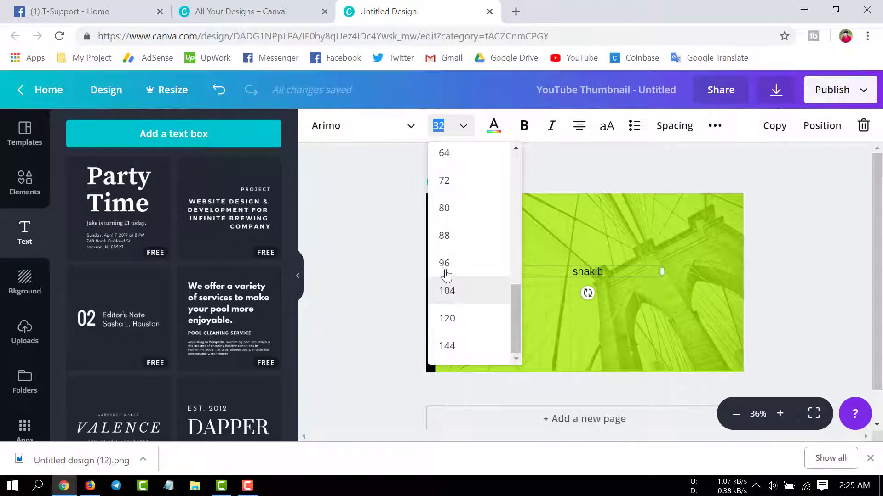
left_click(444, 235)
left_click_drag(596, 282, 592, 270)
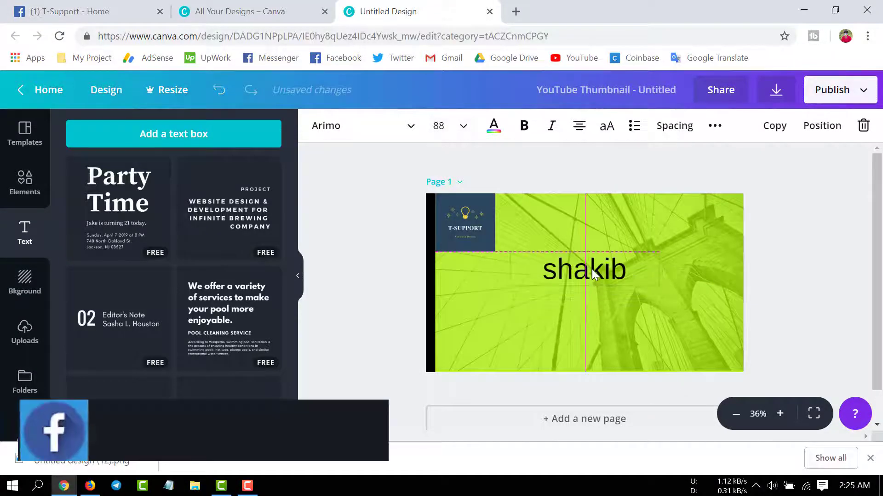
left_click(622, 308)
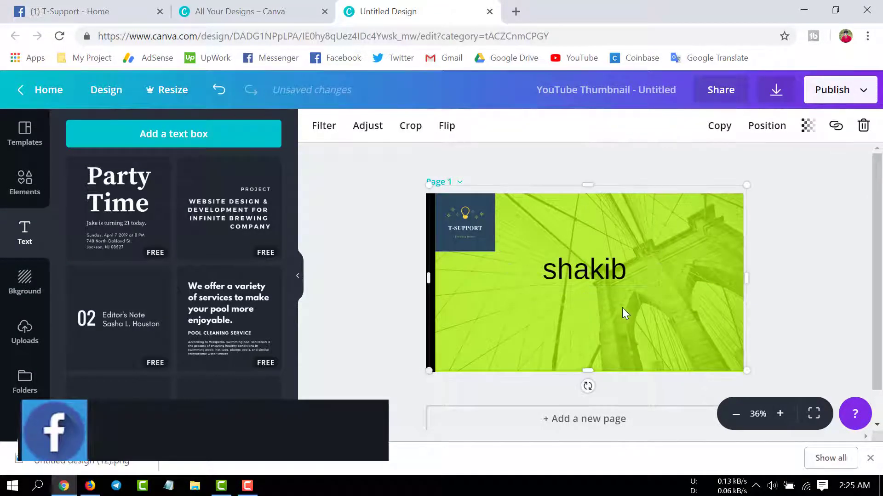
Add the uploaded YouTube logo to the thumbnail, shrink it to about half its width and place it below the name text
left_click(25, 331)
left_click(199, 300)
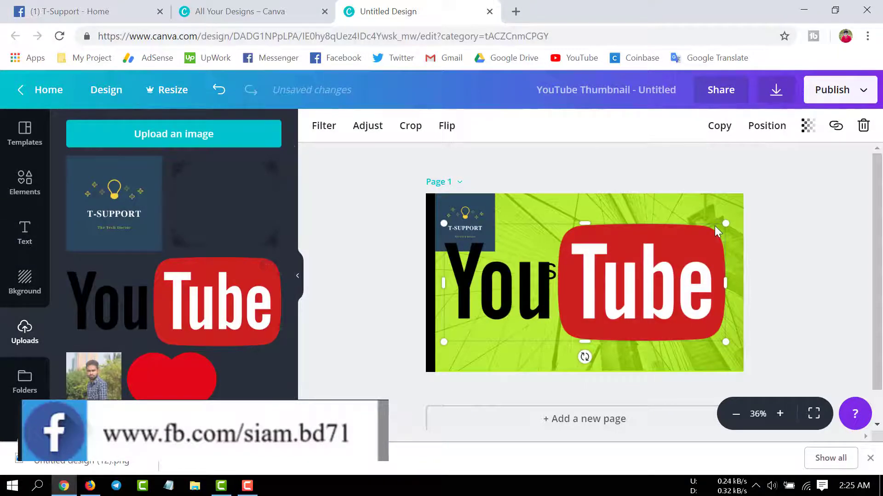
left_click_drag(726, 224, 598, 303)
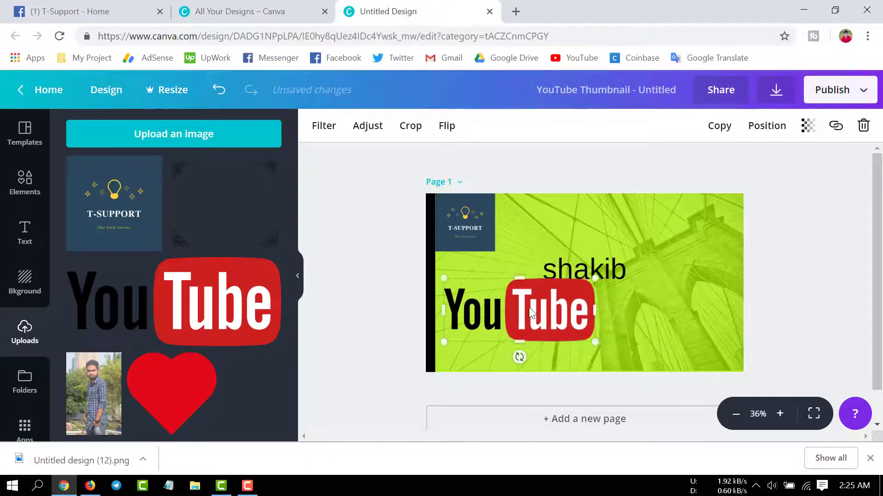
left_click_drag(531, 313, 575, 316)
left_click(620, 221)
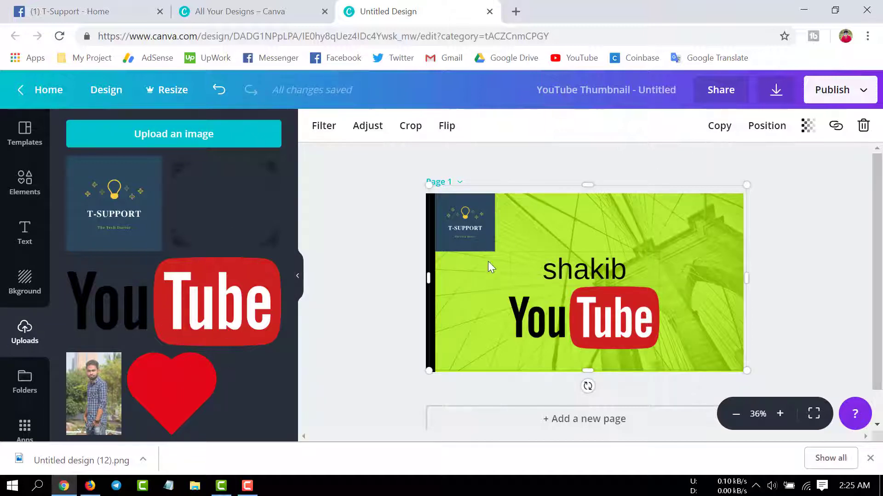
Add the yellow light bulb icon from the elements library and shrink it to fit the thumbnail's upper-right corner
left_click(24, 282)
left_click(24, 233)
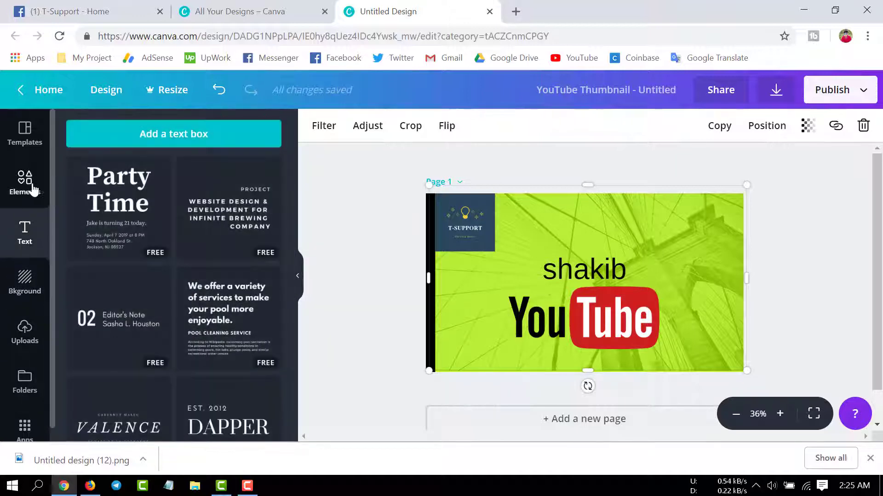
left_click(18, 190)
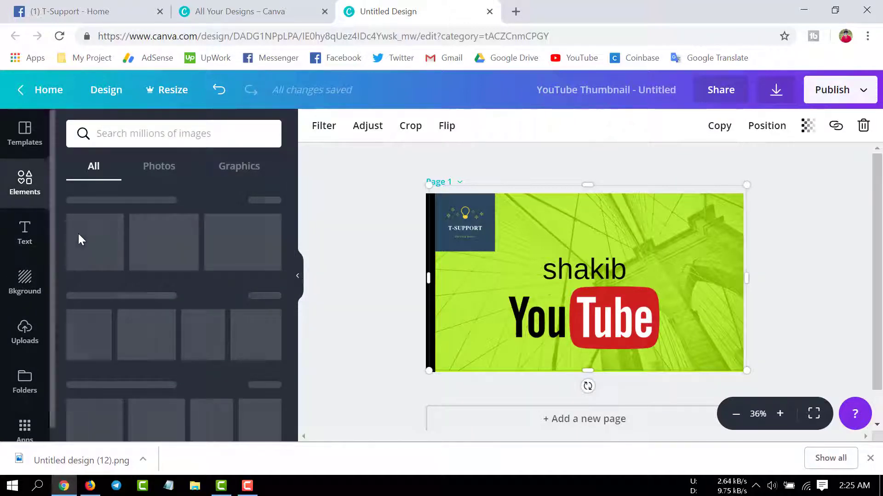
scroll(172, 280, "down", 3)
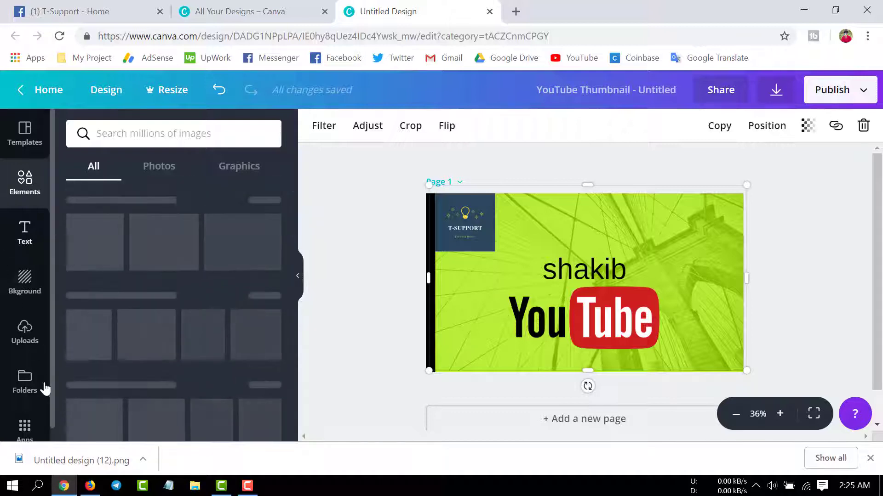
scroll(23, 368, "down", 1)
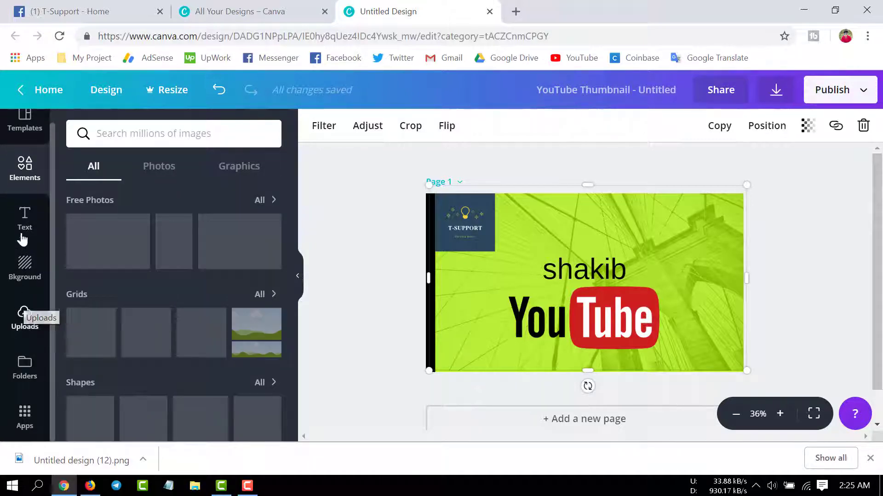
scroll(21, 167, "up", 1)
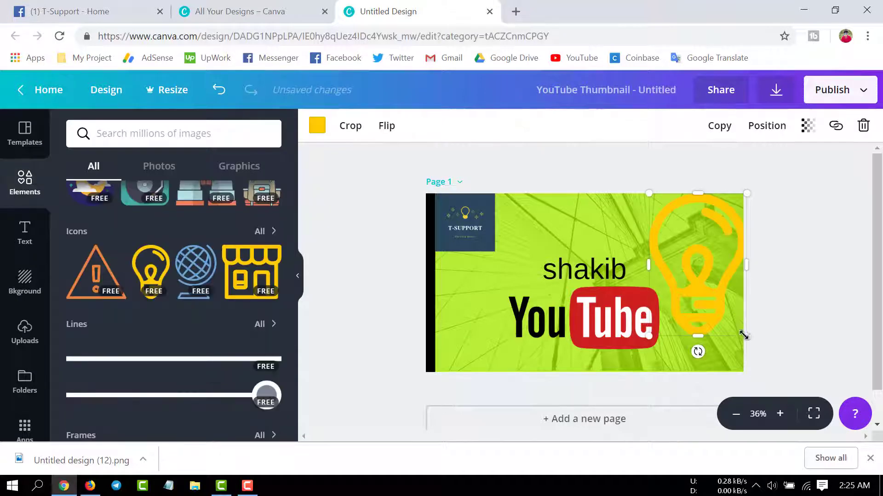
left_click_drag(743, 335, 708, 276)
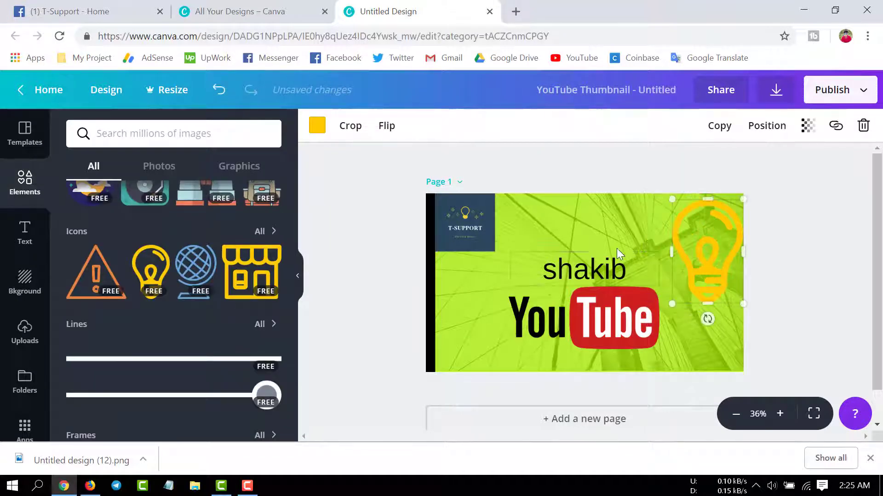
left_click(616, 248)
left_click(704, 230)
left_click(658, 222)
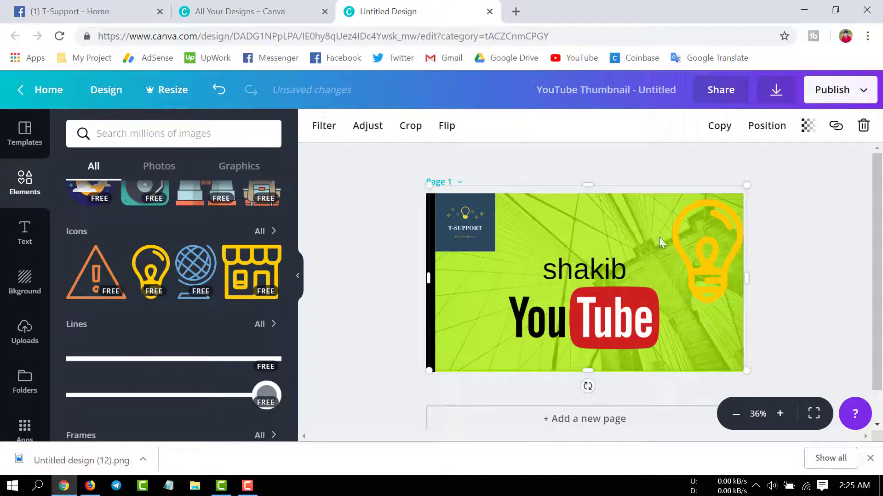
Search the elements library for "love" and look through the matching images
scroll(175, 276, "down", 1)
scroll(151, 230, "up", 5)
left_click(141, 138)
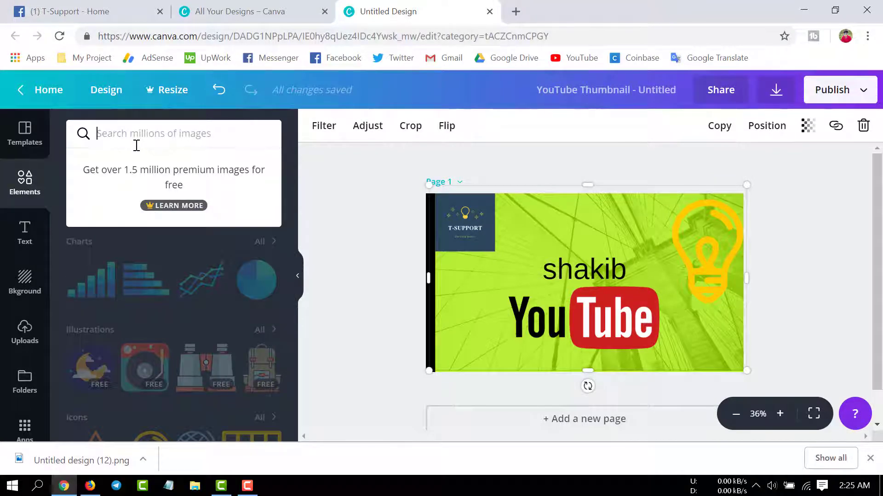
type("l")
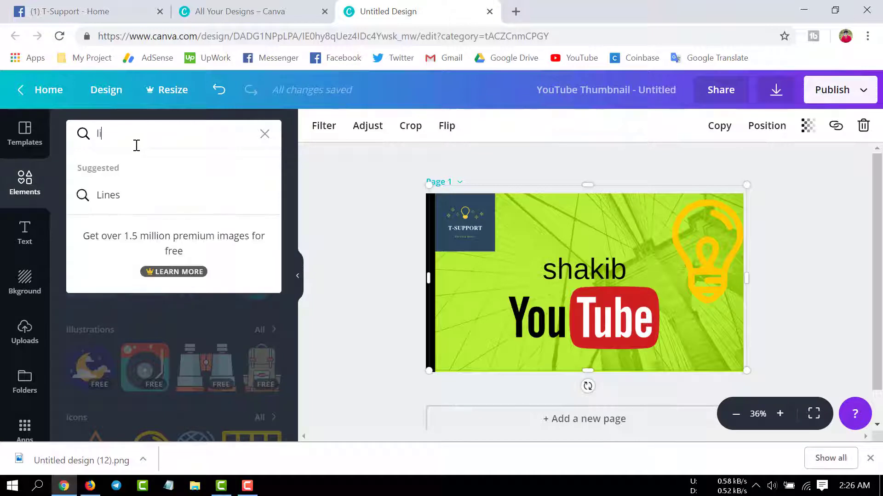
type("i")
key("BackSpace")
type("o")
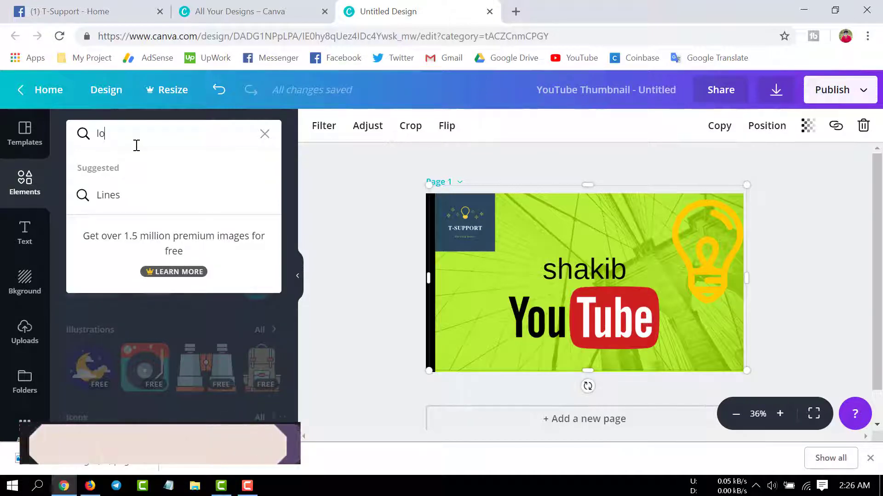
type("ve")
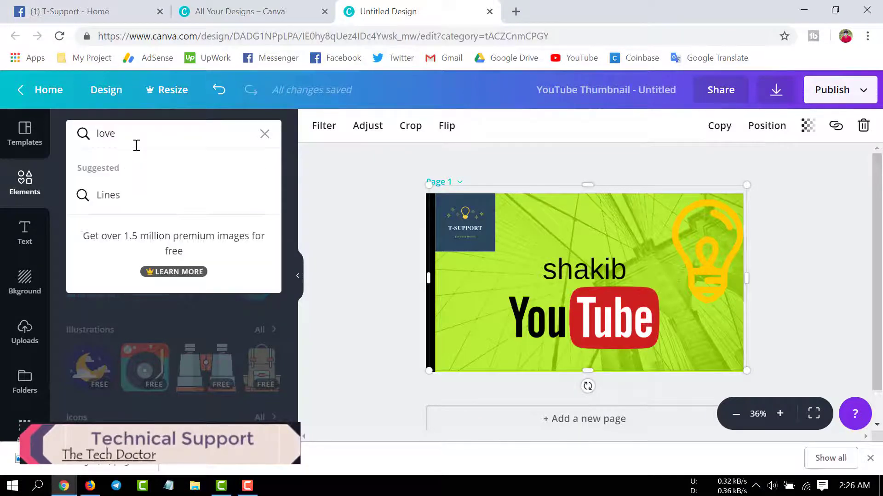
key("Return")
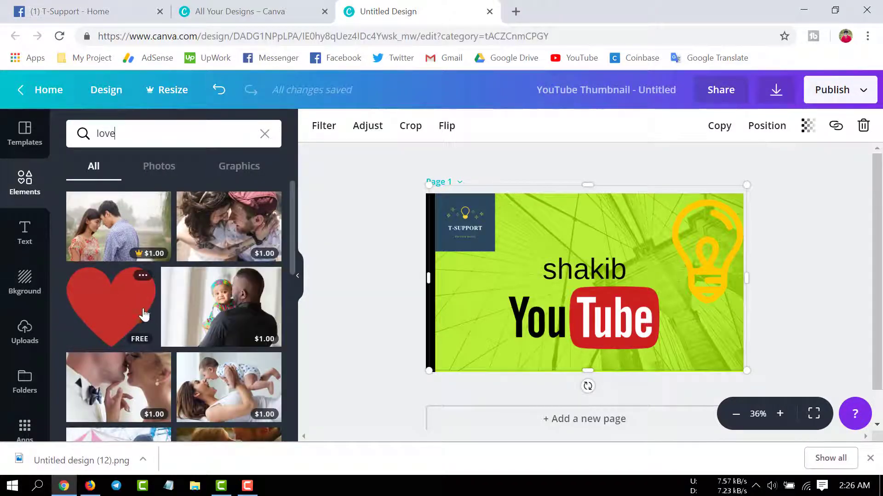
left_click(363, 280)
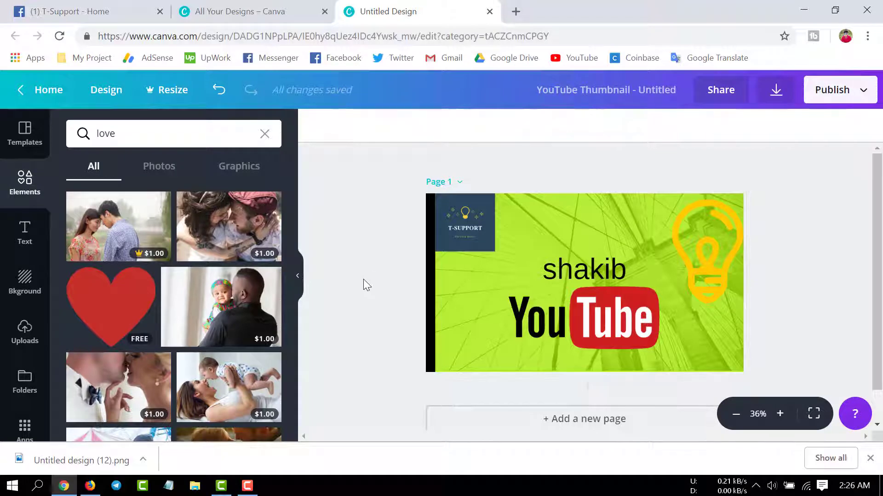
scroll(132, 295, "down", 10)
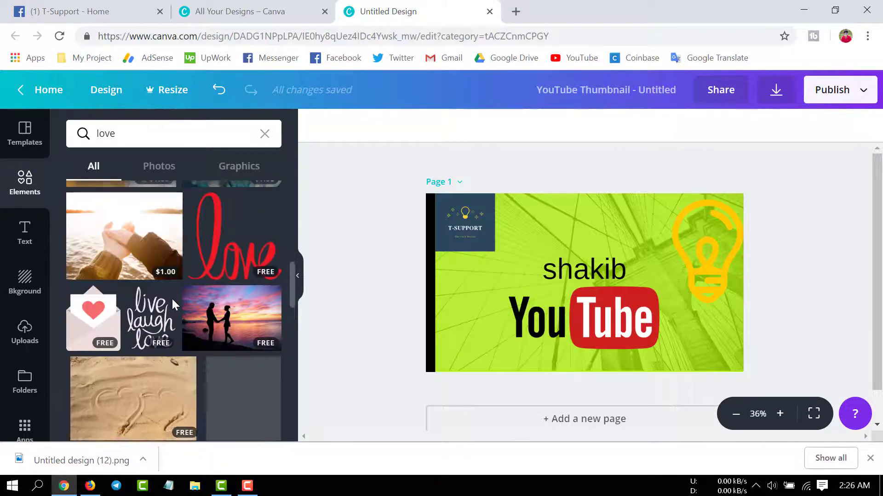
scroll(172, 299, "down", 3)
scroll(172, 299, "up", 5)
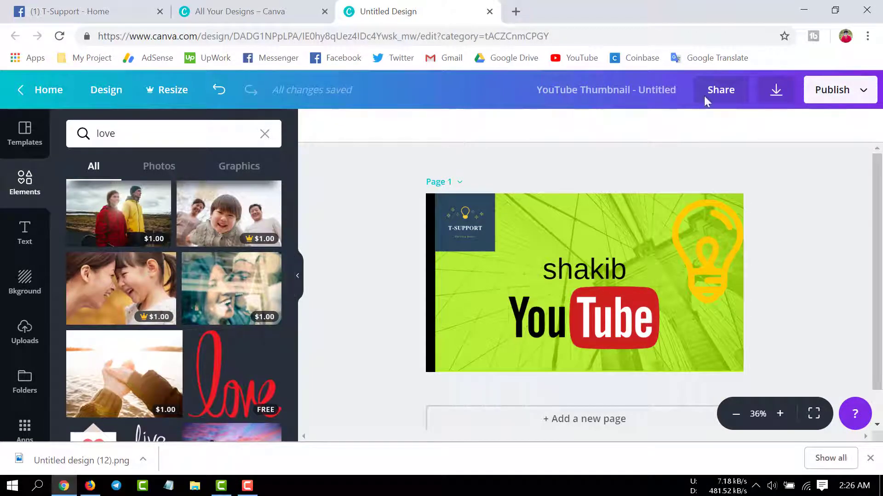
Examine the download options: the premium image's price, the file type and the transparent background feature
left_click(776, 92)
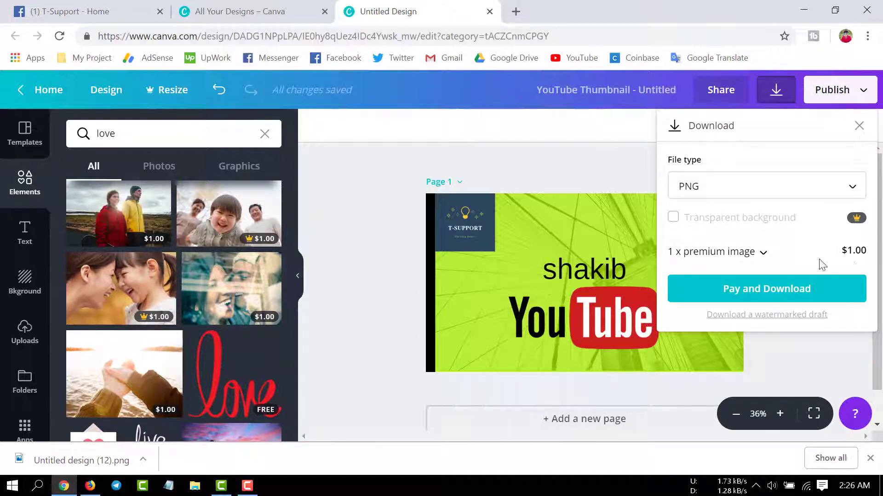
left_click(754, 255)
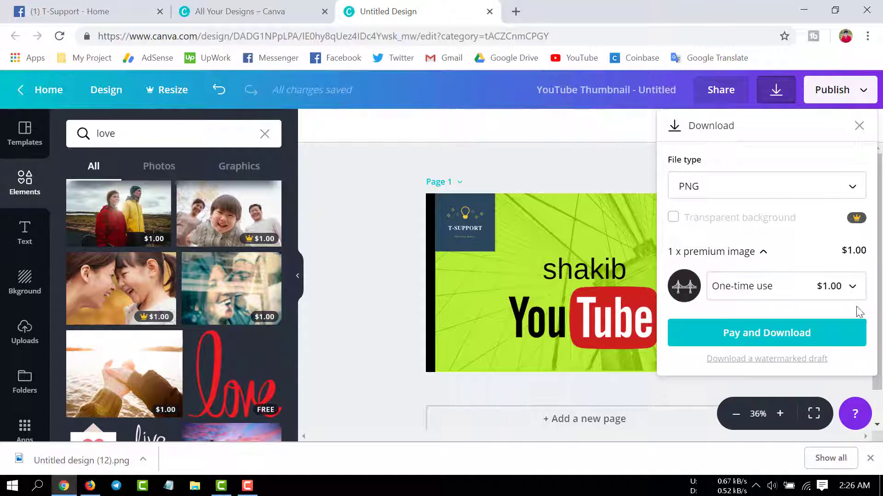
left_click(710, 182)
left_click(714, 199)
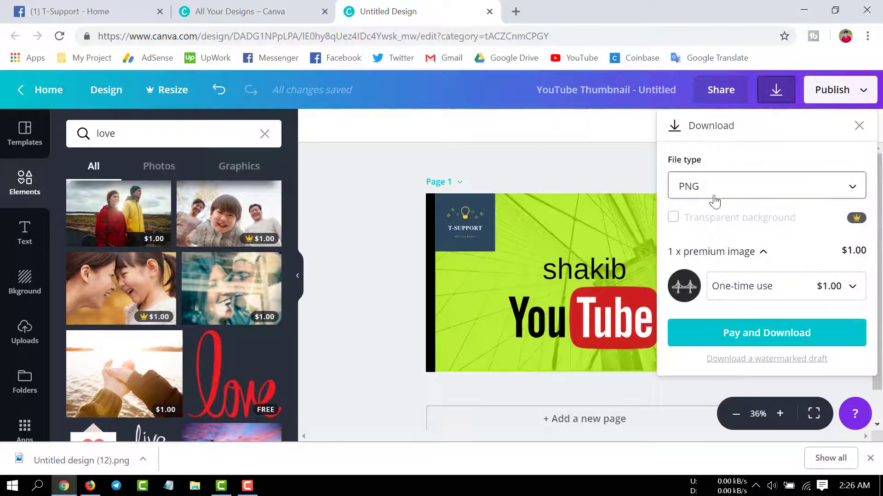
left_click(674, 217)
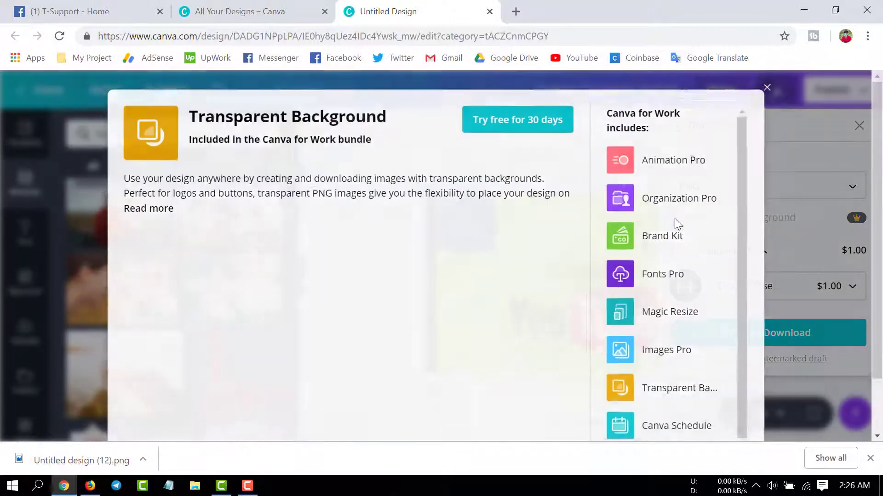
left_click(771, 90)
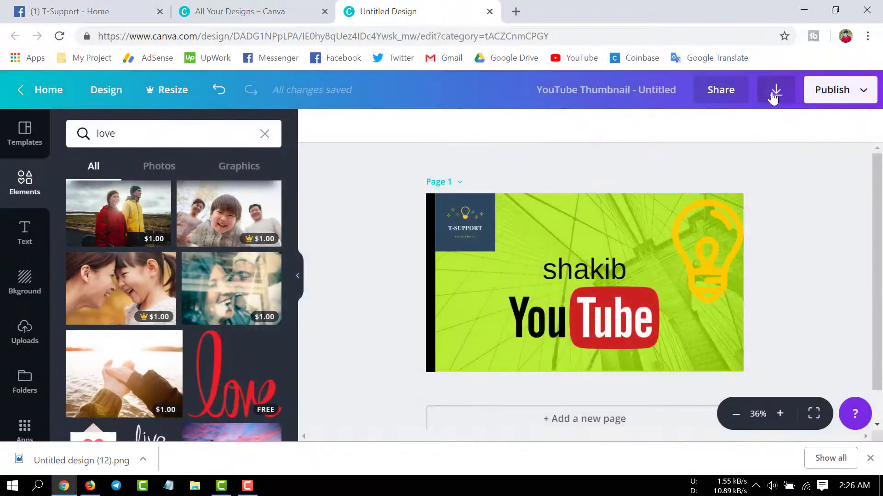
Download a watermarked draft of the thumbnail as a PNG
left_click(775, 92)
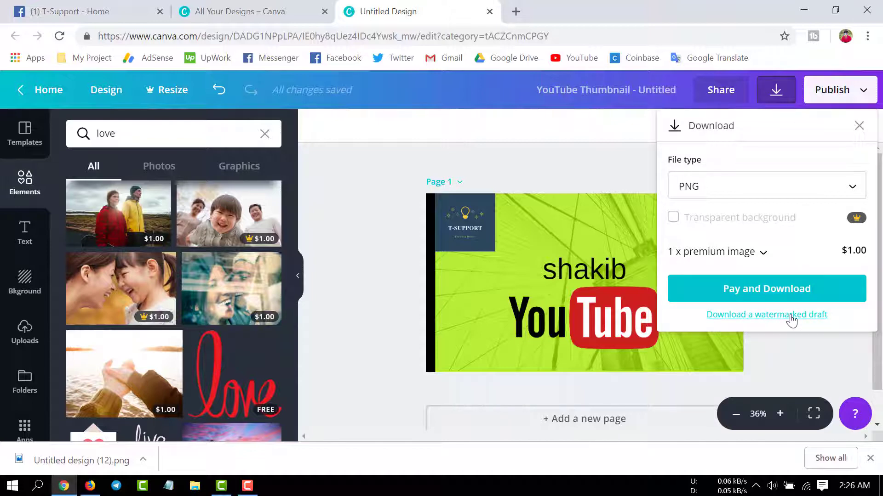
left_click(772, 315)
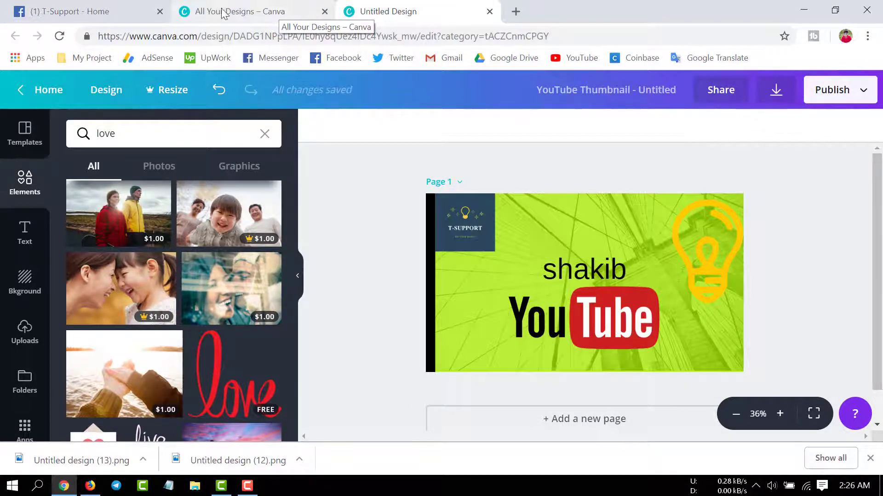
Minimize the Chrome and Firefox windows to return to the desktop
left_click(803, 10)
right_click(492, 83)
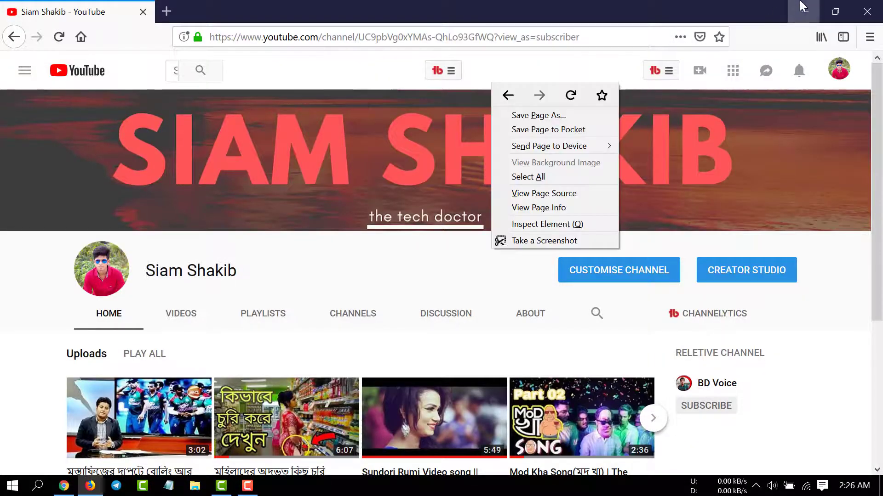
left_click(802, 6)
right_click(373, 122)
left_click(435, 162)
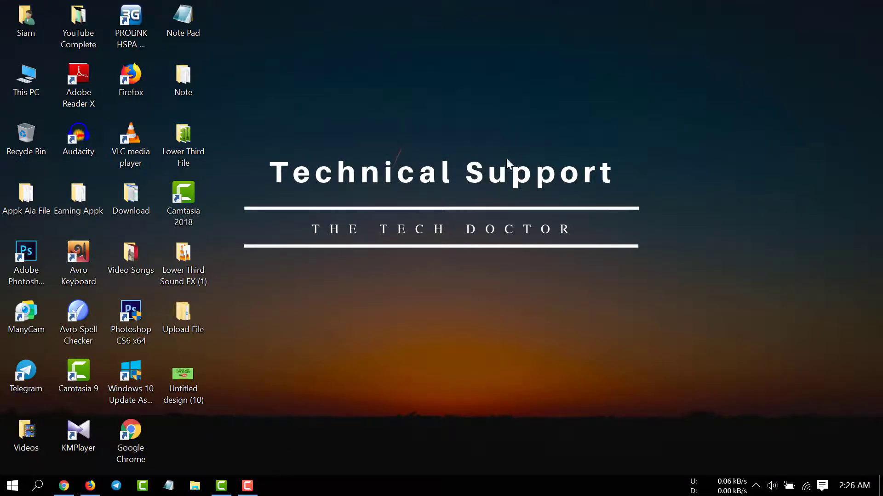
right_click(489, 158)
left_click(528, 200)
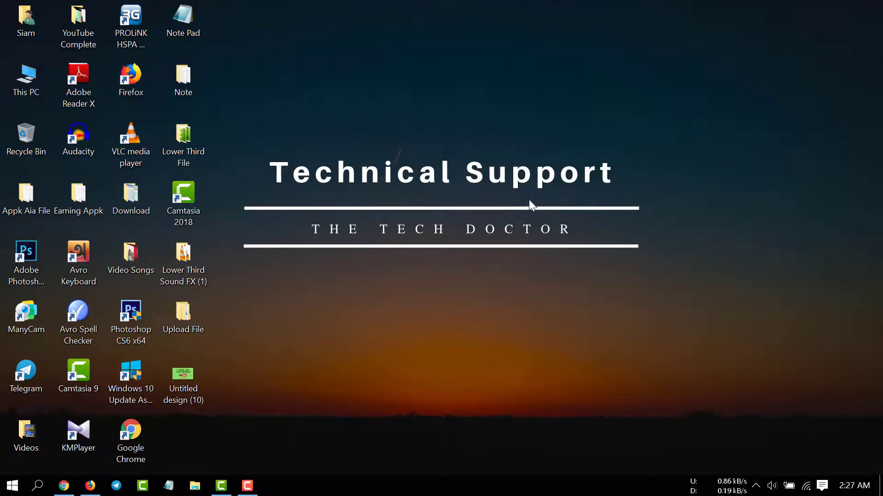